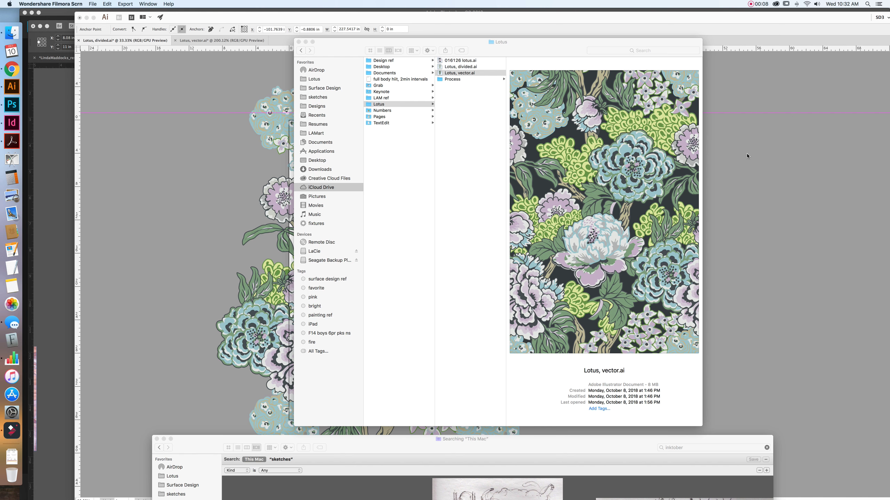
Step: Preview Lotus, vector.ai full size in Quick Look, then select Lotus, divided.ai
left_click(460, 73)
key("space")
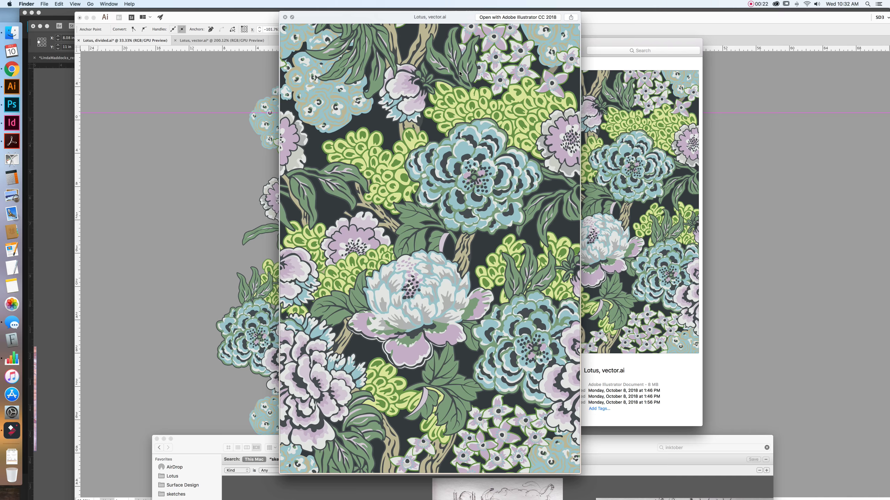
key("space")
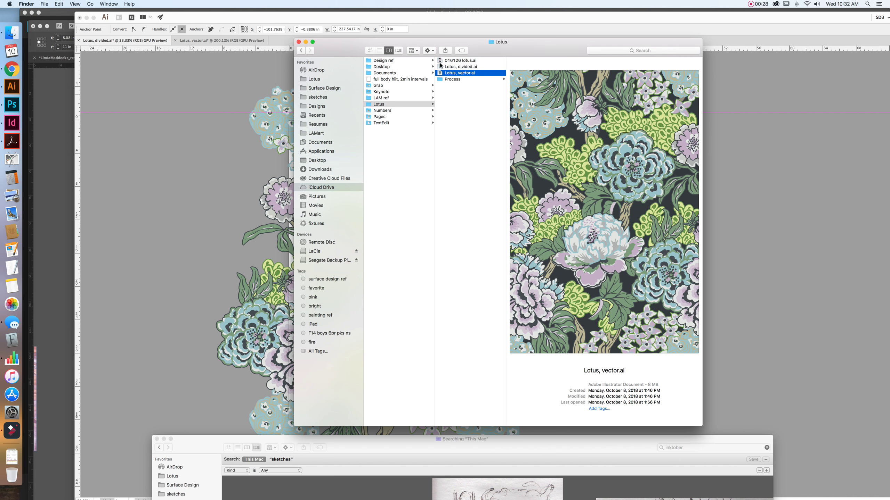
left_click(451, 67)
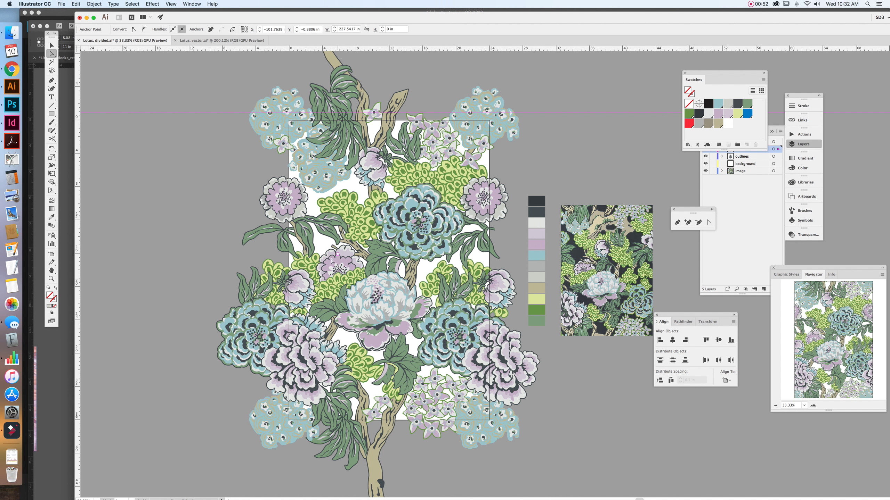
scroll(417, 308, "down", 3)
scroll(417, 309, "right", 3)
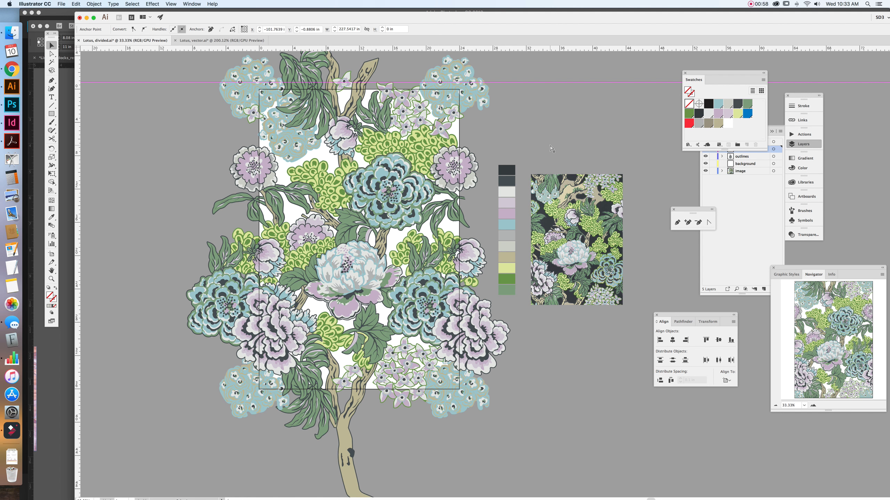
Step: Vertically centre the swatch strip on the pattern thumbnail and butt them with 0.1 in spacing
key("v")
left_click(505, 216)
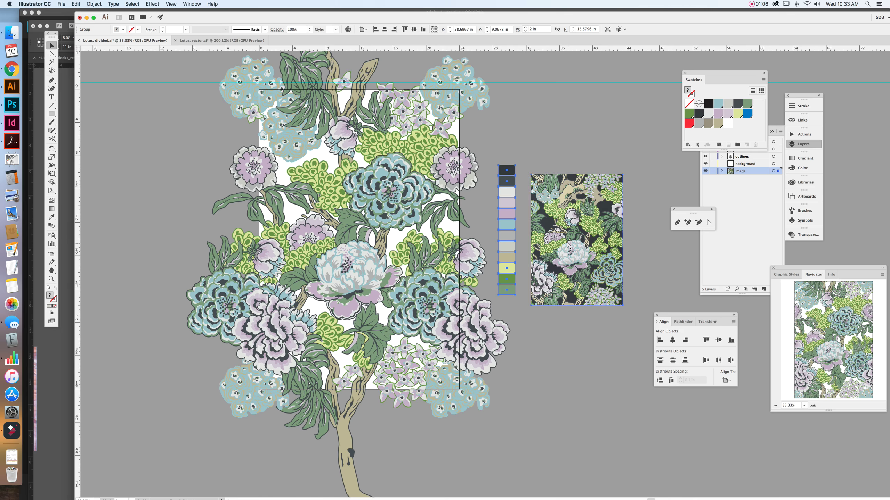
left_click(568, 246, "shift")
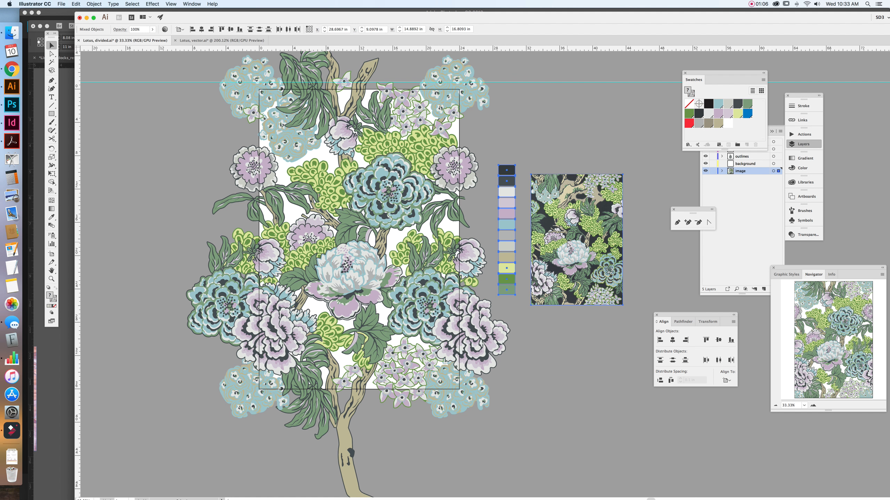
left_click(719, 340)
left_click(617, 296)
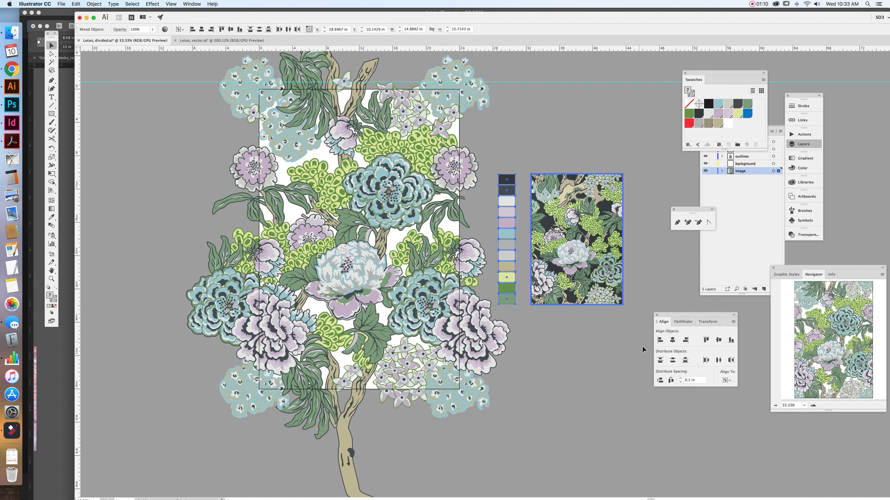
left_click(671, 380)
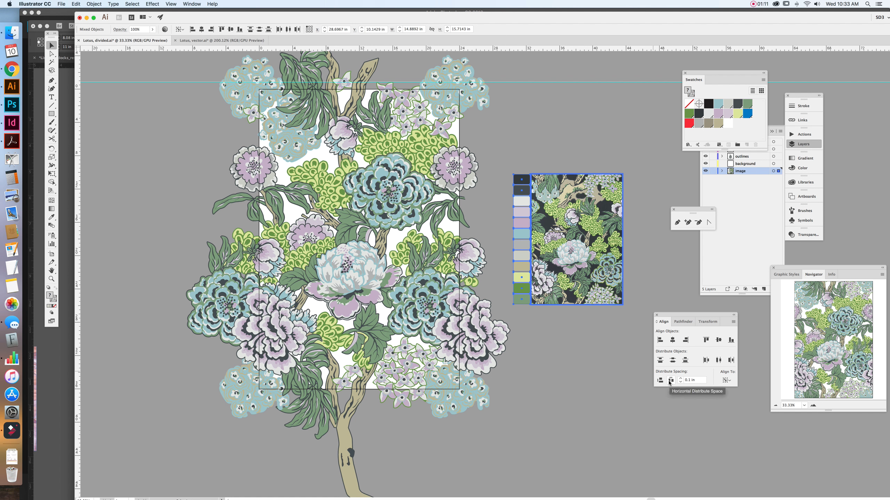
left_click(570, 341)
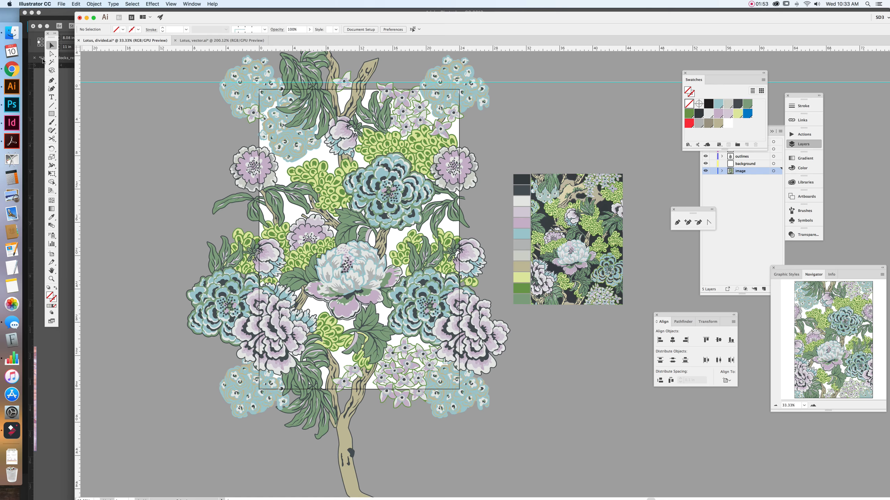
Step: Open lotus palette.indd from the Lotus > Process folder in Finder's column view
left_click(13, 33)
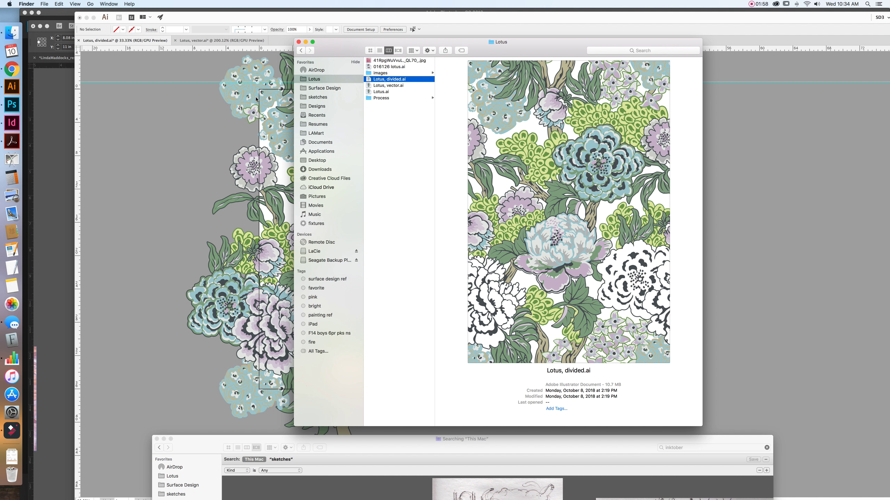
left_click(413, 73)
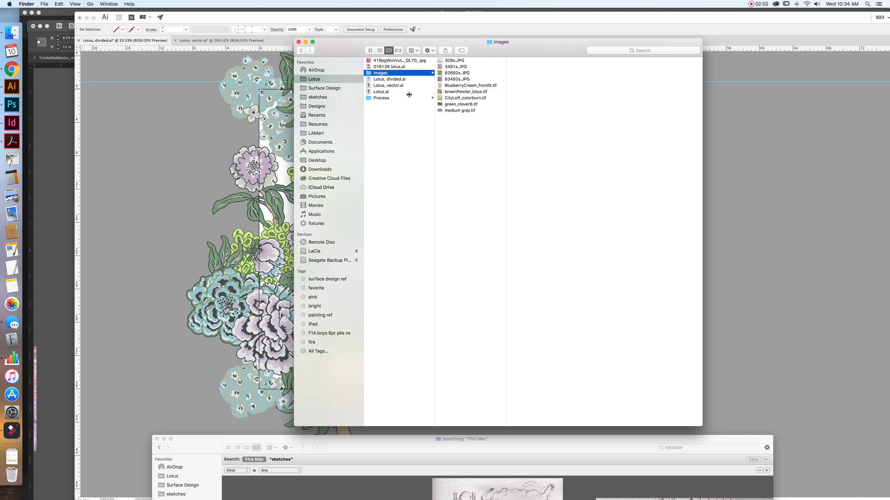
left_click(393, 97)
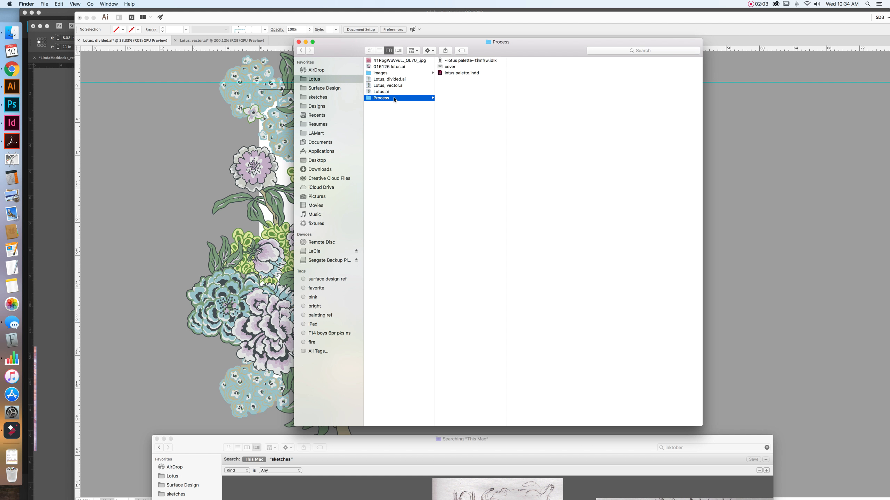
double_click(444, 73)
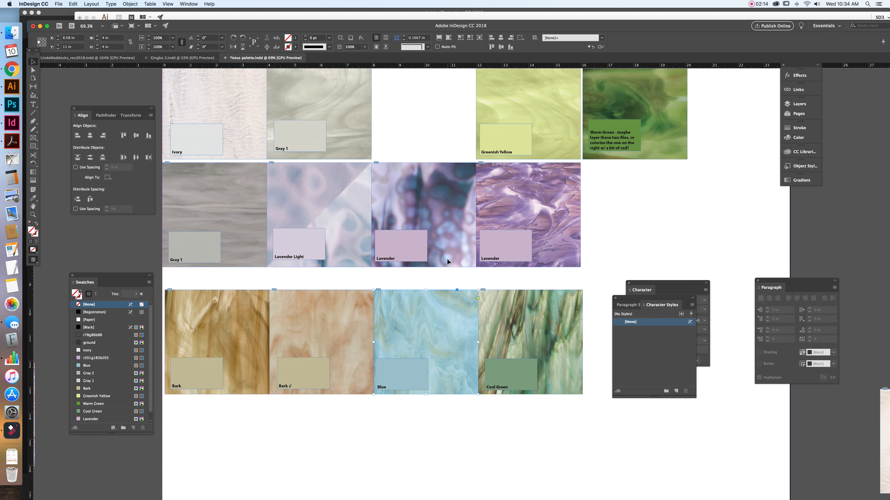
Step: Review the lotus palette page and select the Lavender tile, then return to Illustrator
scroll(447, 262, "up", 3)
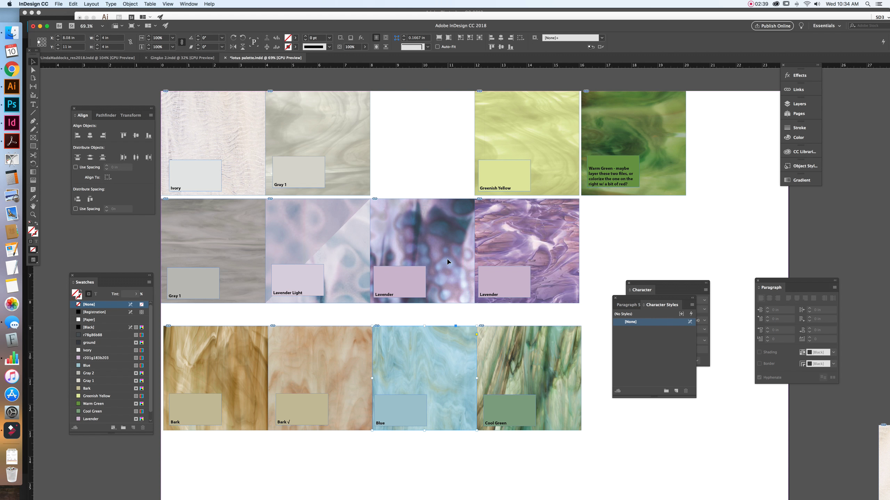
left_click(526, 251)
scroll(207, 250, "right", 2)
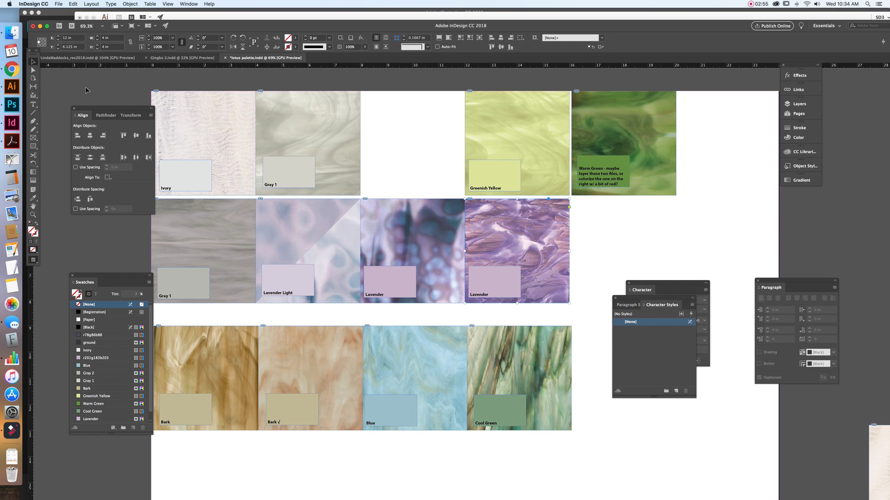
left_click(11, 88)
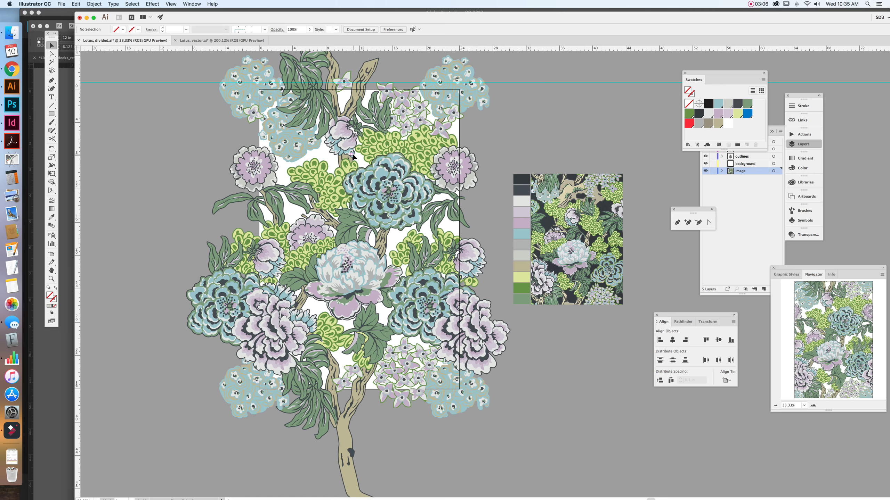
key("super+y")
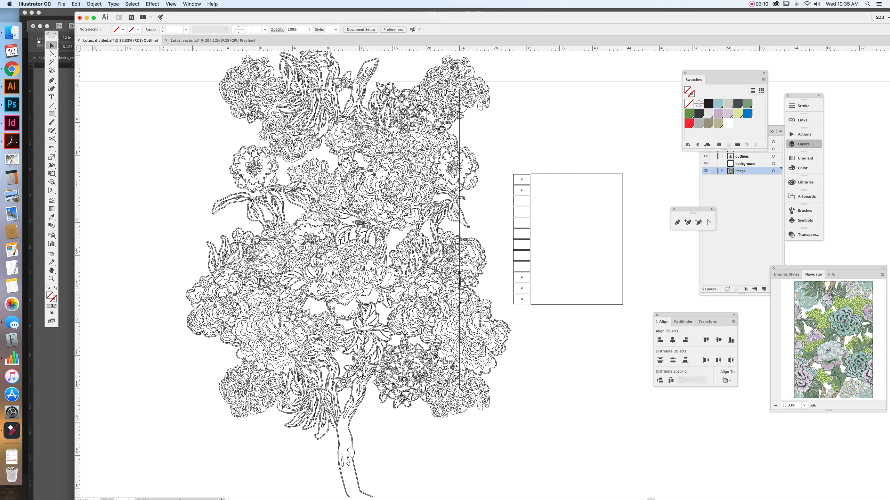
left_click_drag(305, 266, 370, 322)
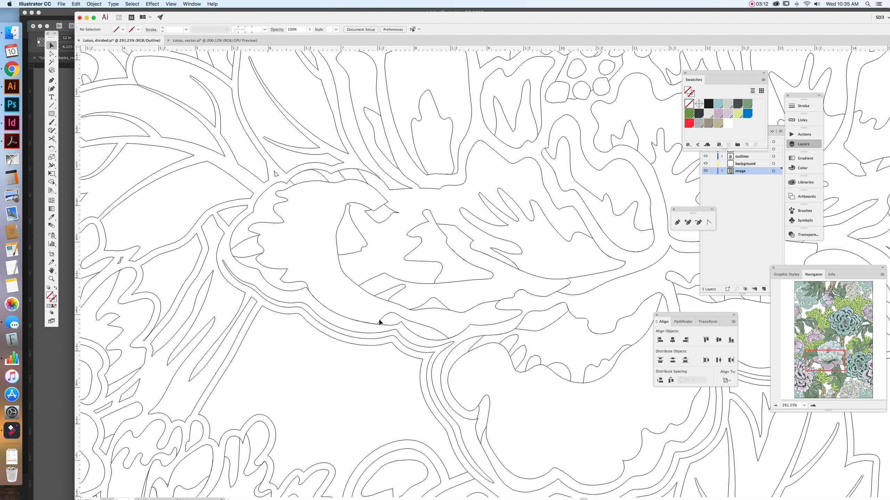
key("ctrl+0")
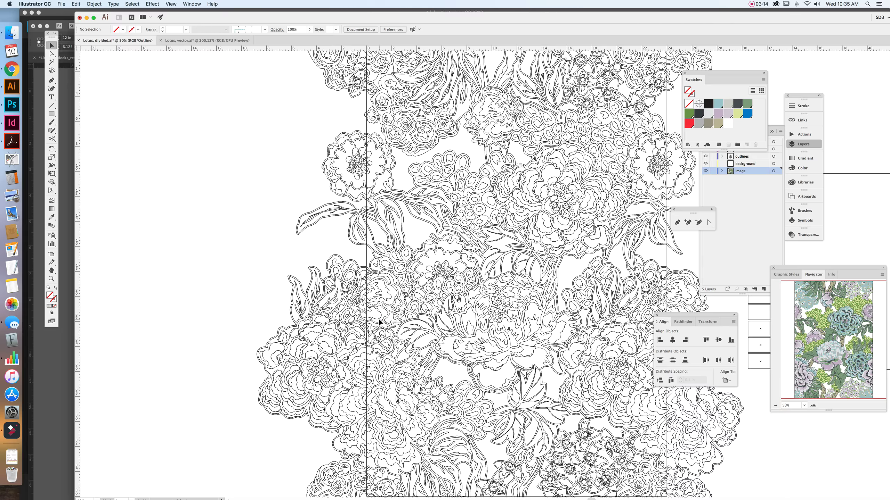
key("ctrl+y")
mouse_move(379, 322)
left_mouse_down()
mouse_move(292, 265)
mouse_move(284, 320)
left_mouse_up()
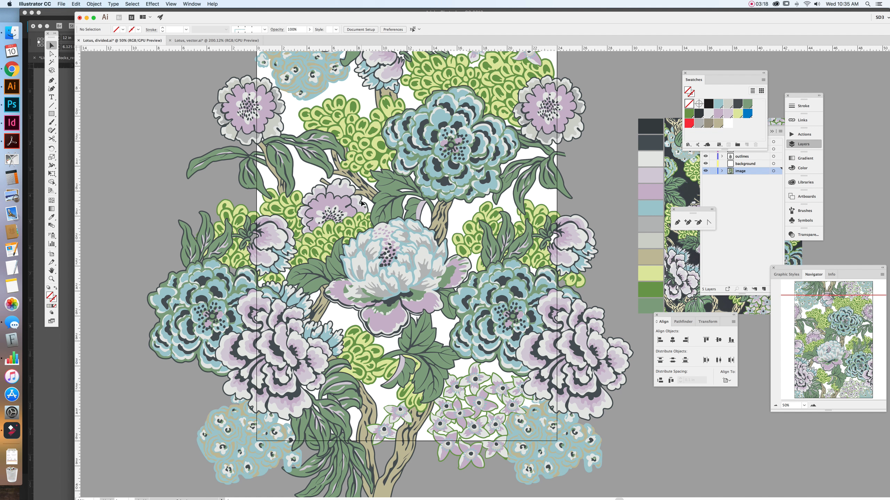
left_click(205, 40)
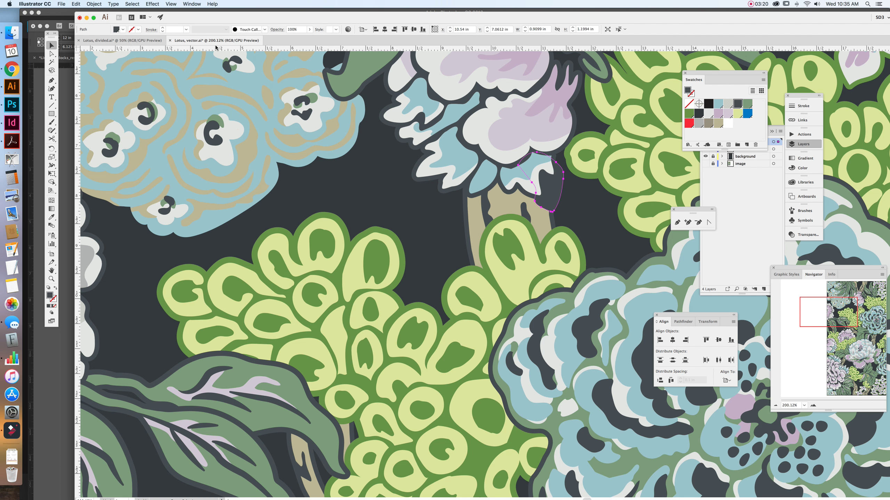
key("super+y")
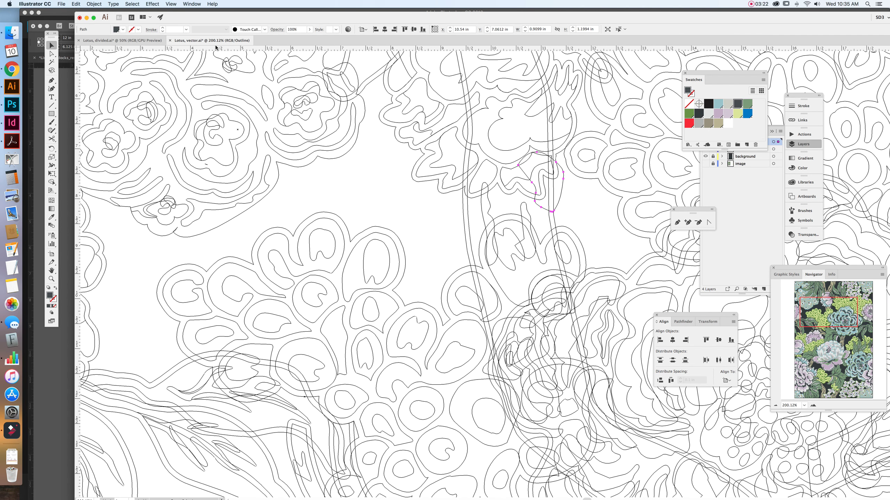
key("super+minus")
key("super+minus")
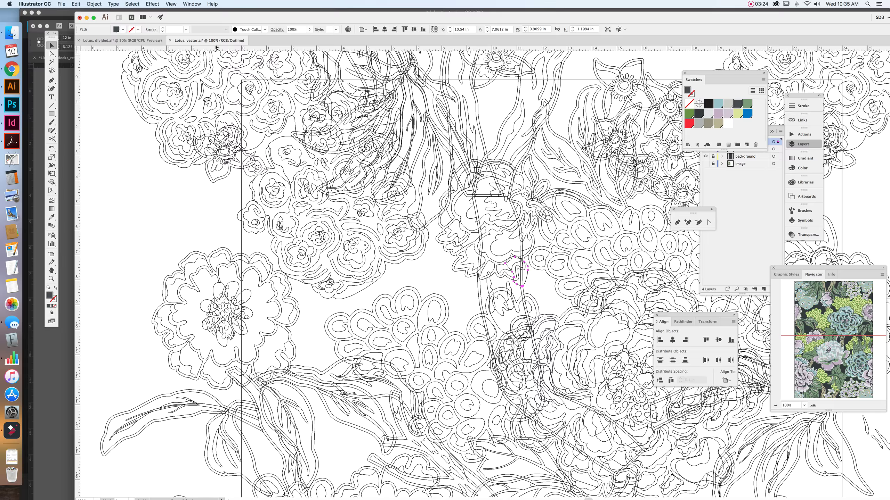
key("super+minus")
key("super+shift+a")
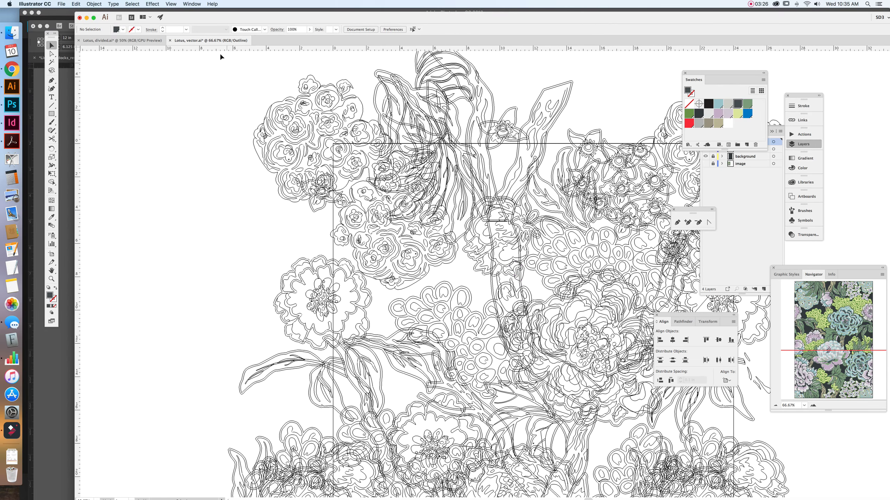
scroll(348, 139, "down", 4)
scroll(348, 139, "right", 4)
scroll(355, 161, "down", 1)
scroll(356, 161, "right", 1)
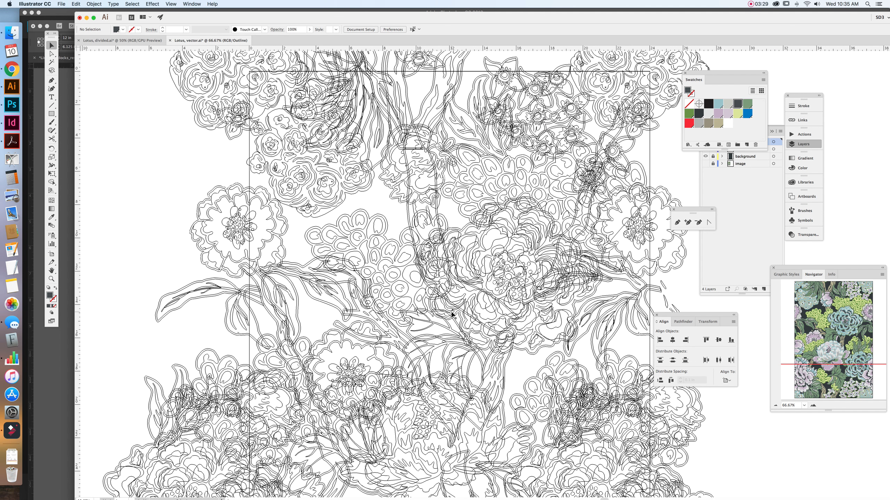
scroll(469, 309, "down", 5)
scroll(470, 308, "right", 3)
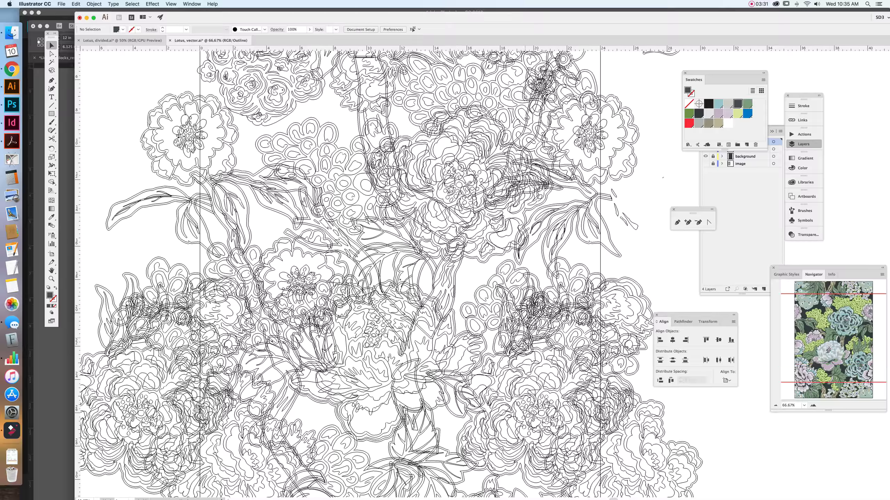
left_click(143, 41)
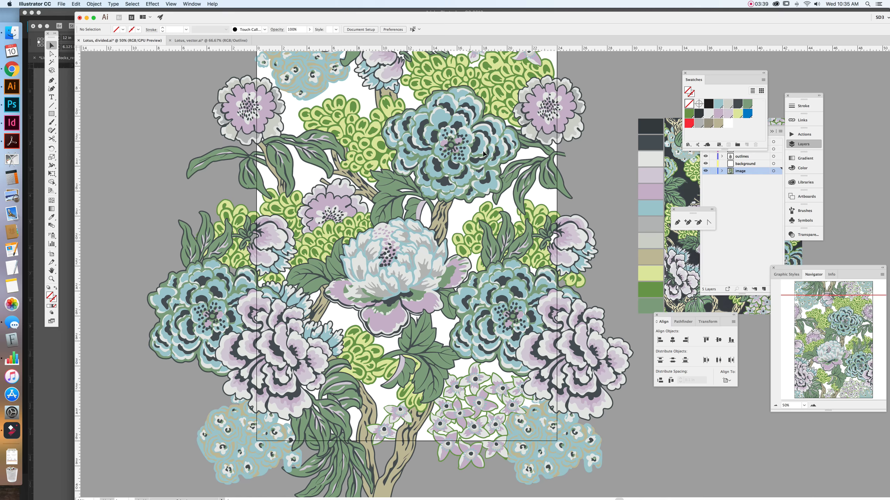
Step: Isolate the flowers layer to inspect the purple flower groups, then show the main layer again
left_click(732, 204)
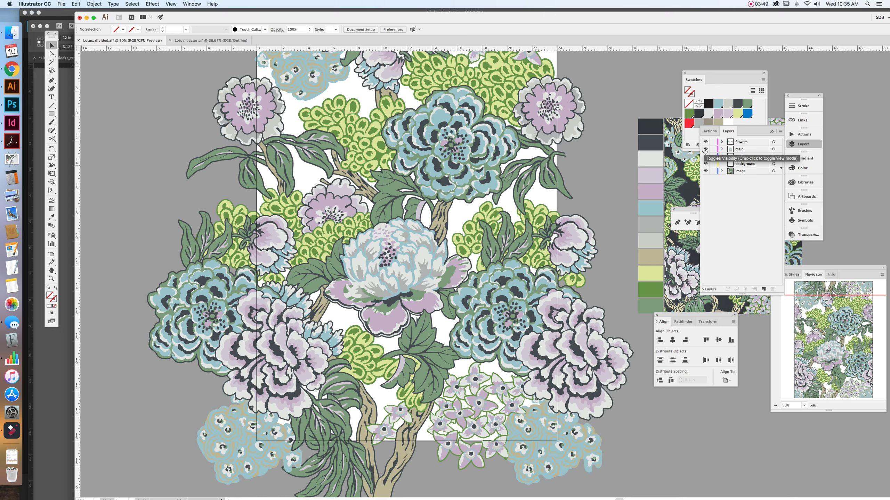
left_click_drag(705, 149, 705, 171)
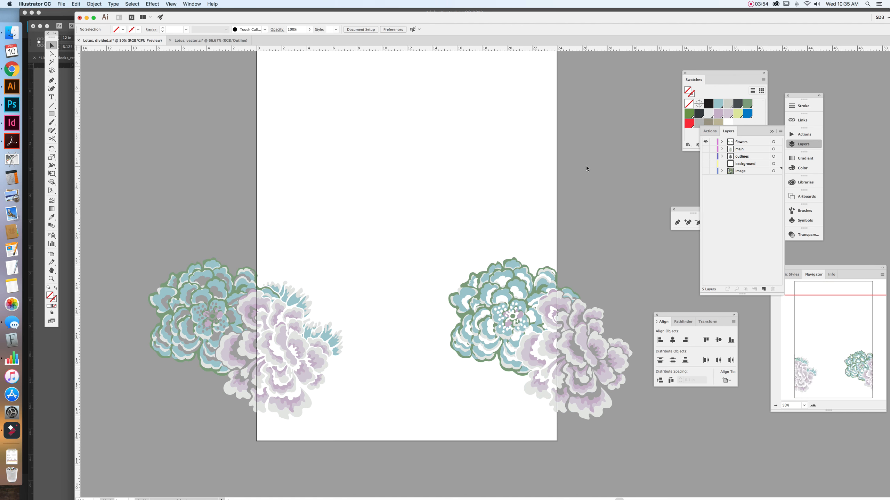
left_click(575, 322)
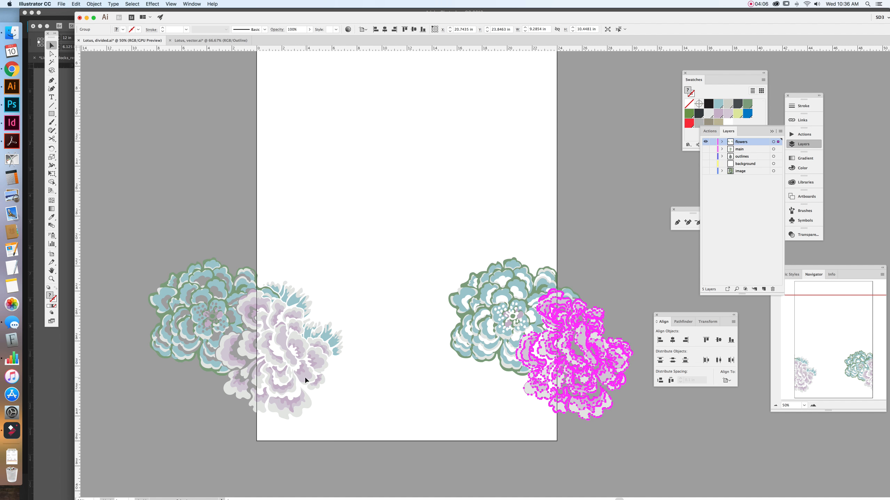
left_click(318, 387)
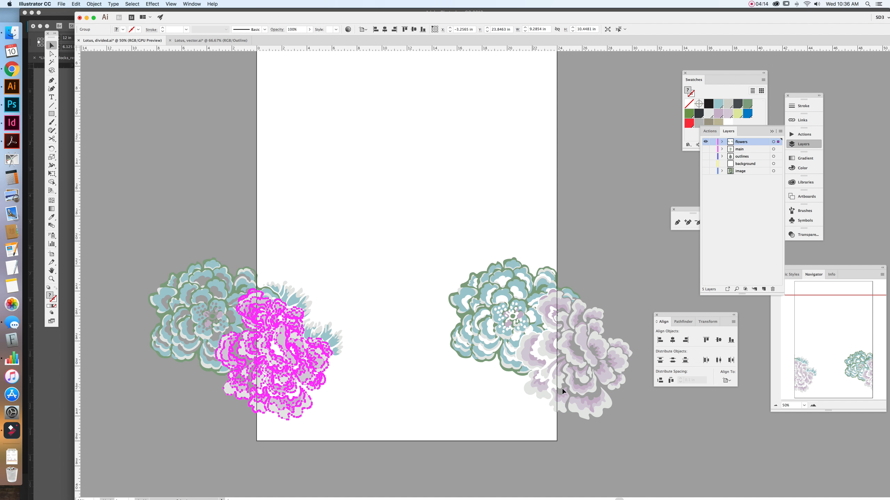
left_click(471, 390)
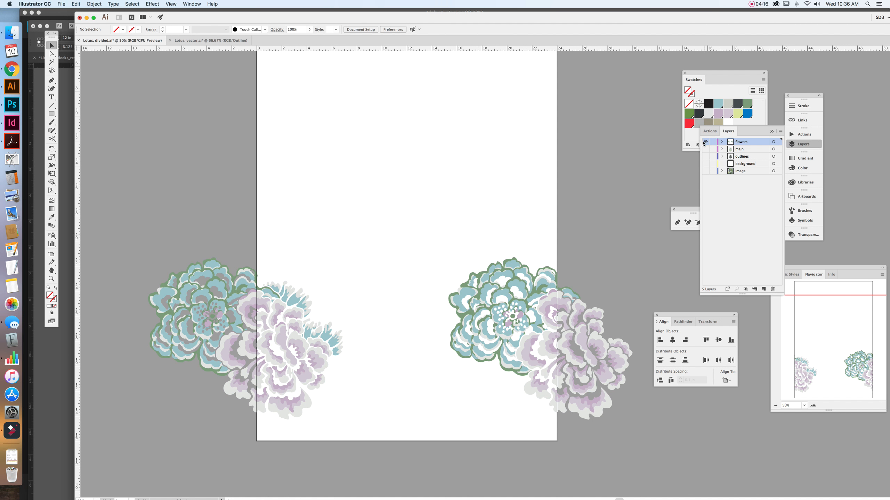
left_click(705, 149)
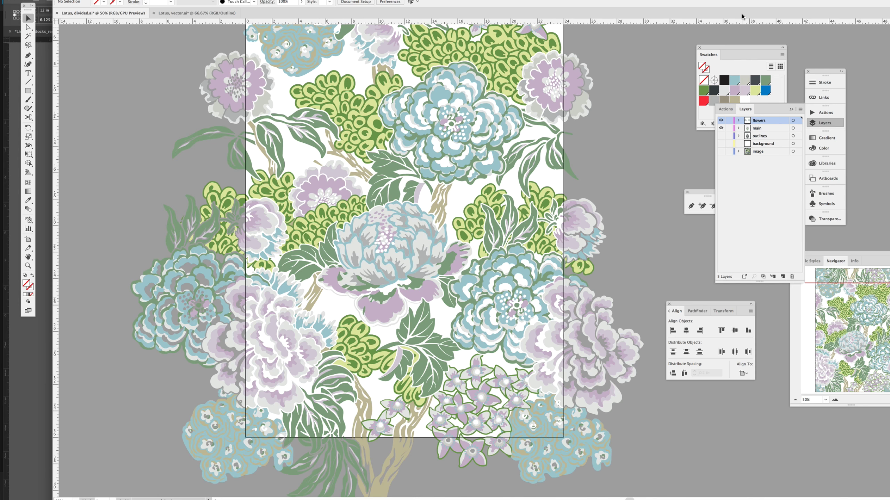
Step: Remove the stem, leaves and cluster pieces around the central peony from the main layer
left_click(720, 120)
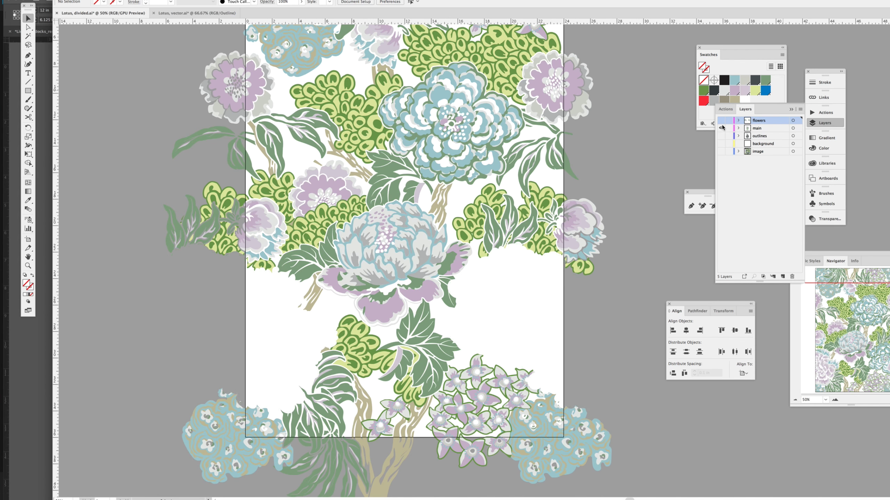
left_click_drag(720, 135, 720, 144)
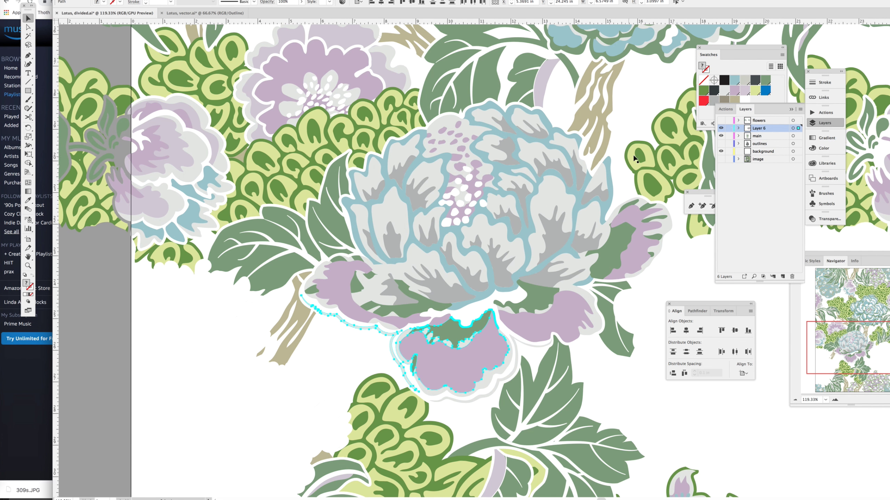
left_click(263, 356)
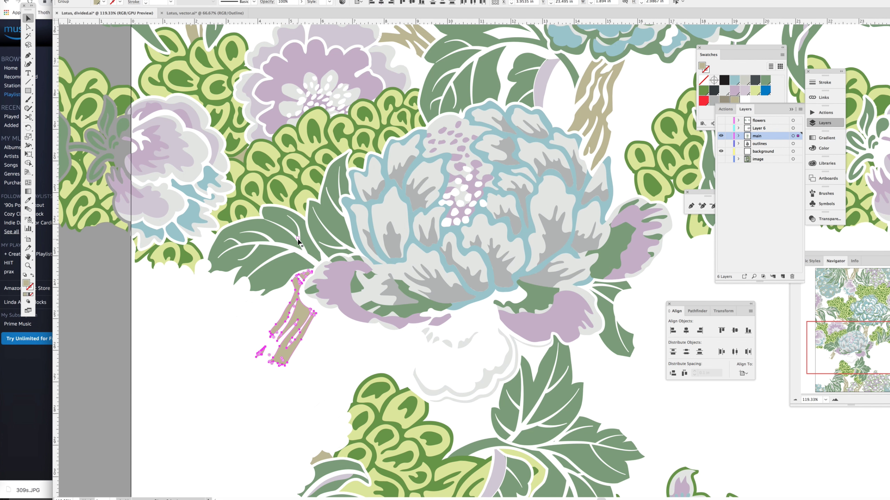
key("ctrl+z")
key("ctrl+z")
key("ctrl+z")
key("ctrl+z")
key("ctrl+z")
key("ctrl+z")
key("ctrl+z")
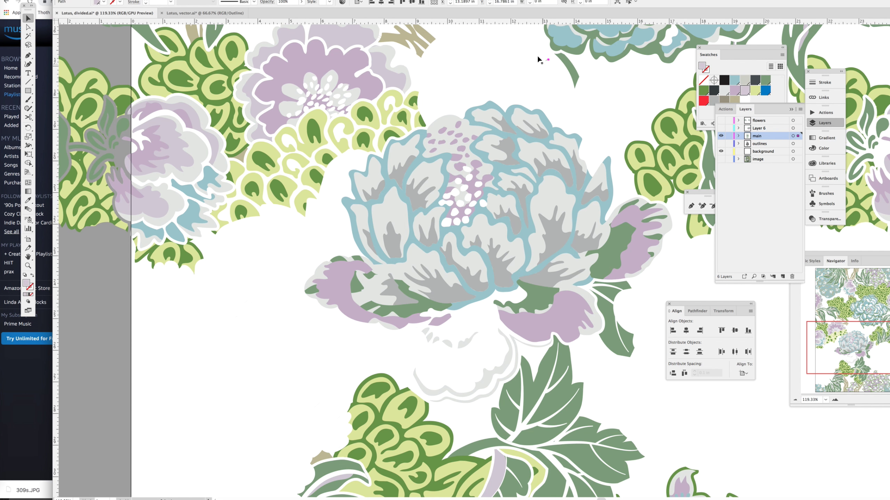
key("ctrl+z")
key("ctrl+z")
key("ctrl+z")
key("ctrl+z")
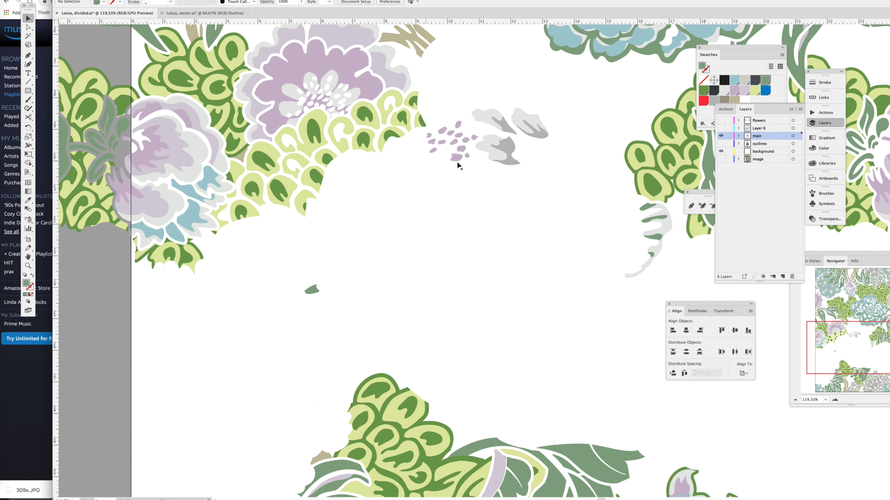
key("ctrl+z")
key("ctrl+z")
key("ctrl+z")
left_click(721, 143)
key("ctrl+z")
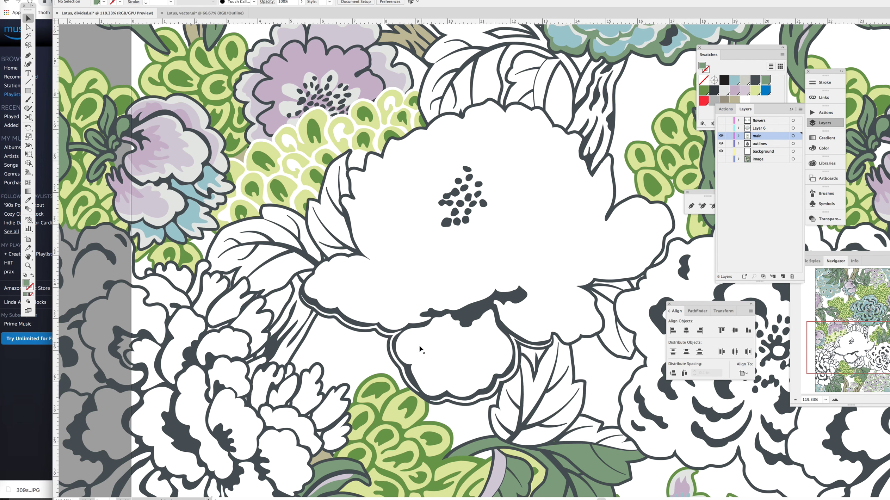
left_click(793, 143)
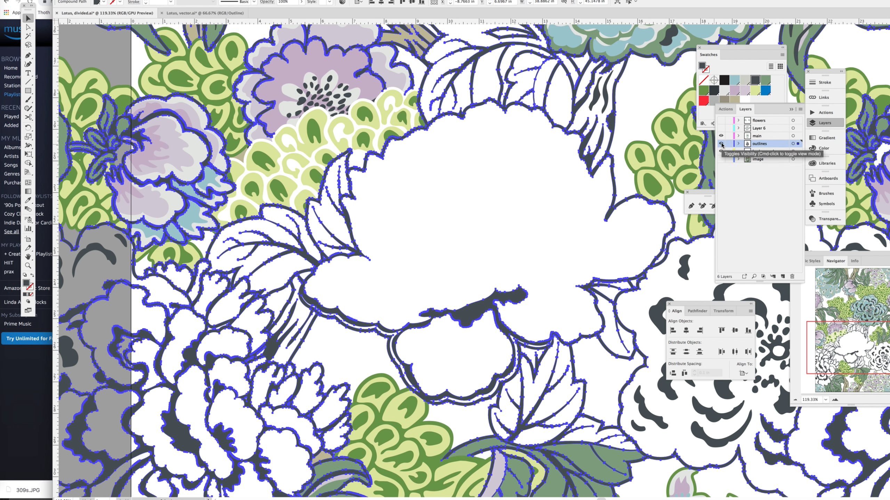
left_click_drag(721, 128, 721, 143)
Step: Fit the artboard in view and select the peony at the artboard edge on main
left_click(721, 120)
key("ctrl+0")
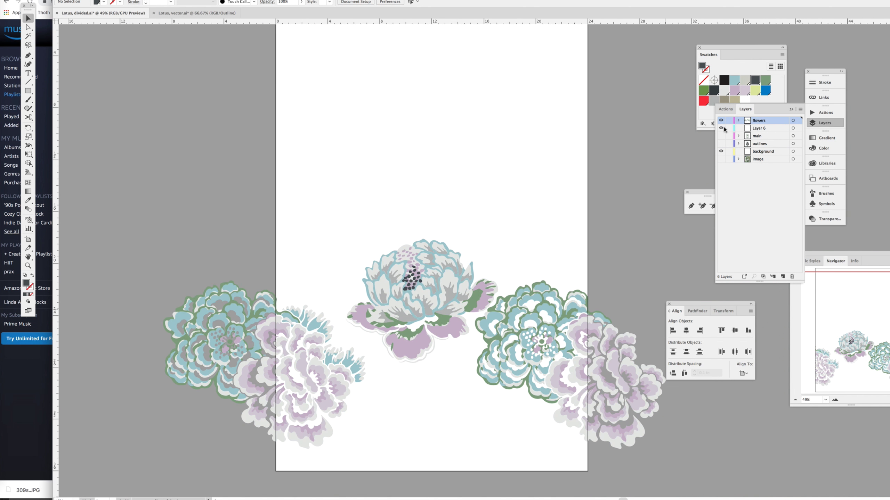
left_click(720, 136)
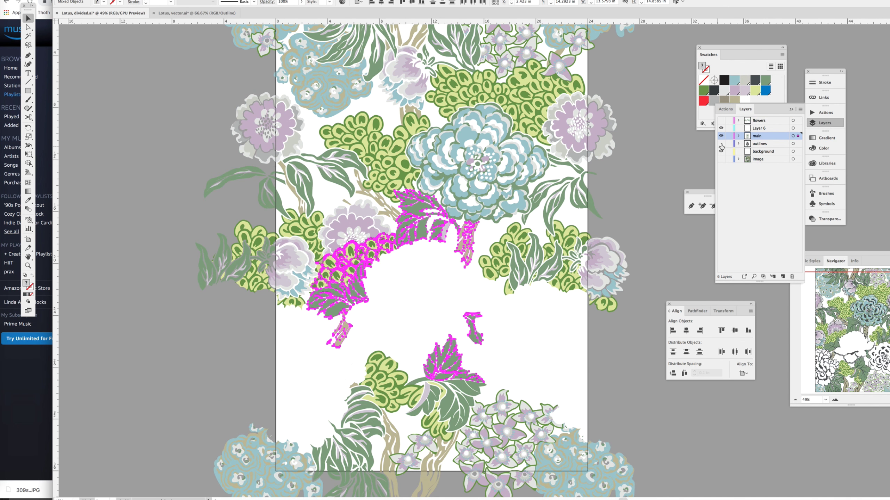
left_click(720, 120)
left_click(605, 268)
scroll(559, 269, "up", 5)
scroll(558, 269, "up", 3)
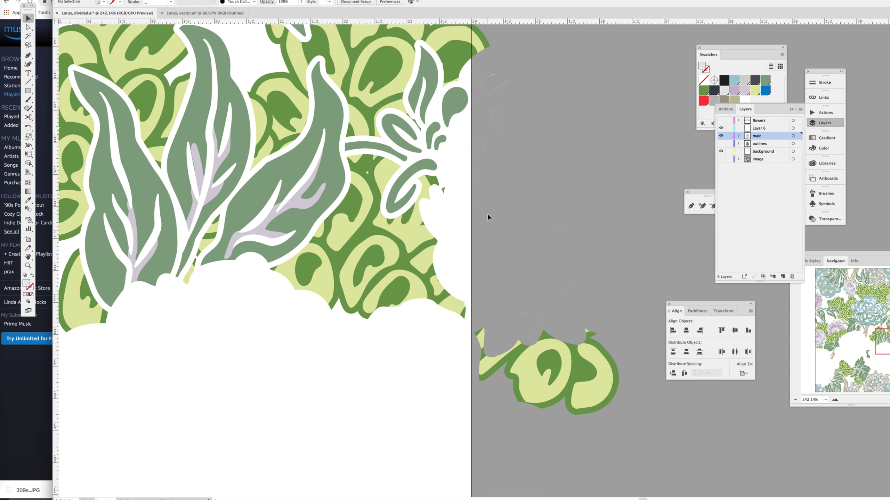
Step: Recolour the small light-green triangle dark green with the Eyedropper and select nearby stray slivers
key("a")
left_click(487, 218)
scroll(487, 219, "up", 5)
key("i")
left_click(613, 356)
left_click(409, 329, "ctrl")
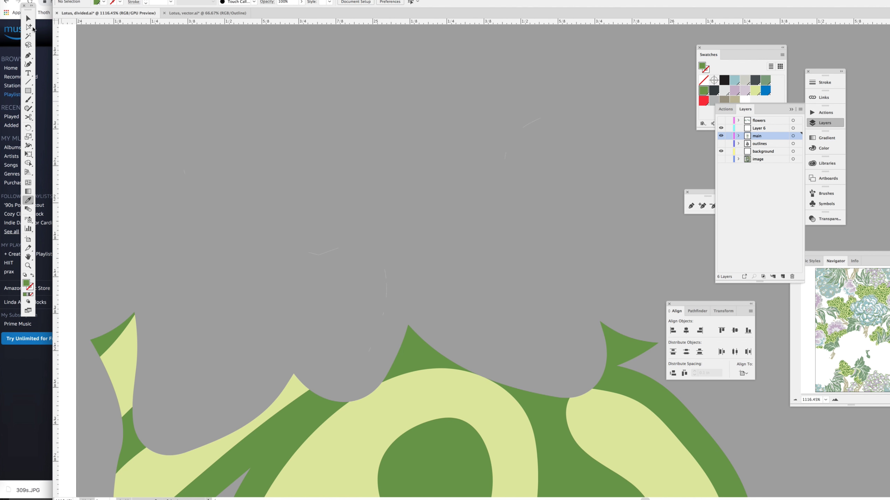
left_click(29, 27)
left_click_drag(330, 308, 379, 348)
Step: Open the shape-combining options and check the leaf cluster in Outline view
left_click(695, 311)
scroll(422, 333, "down", 5)
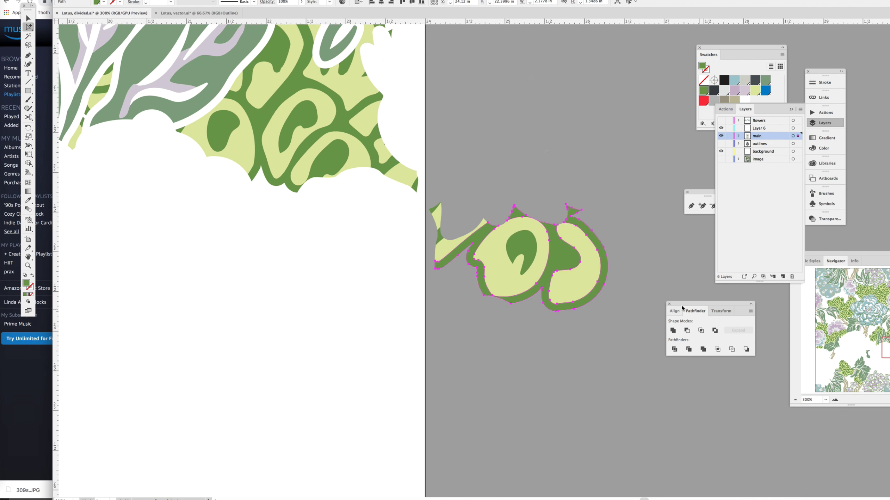
scroll(422, 332, "up", 5)
key("ctrl+minus")
key("ctrl+minus")
key("ctrl+minus")
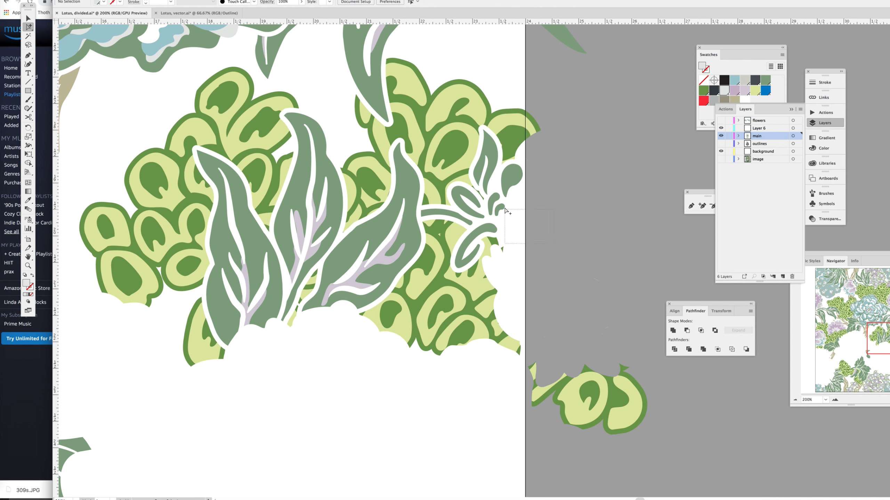
key("ctrl+y")
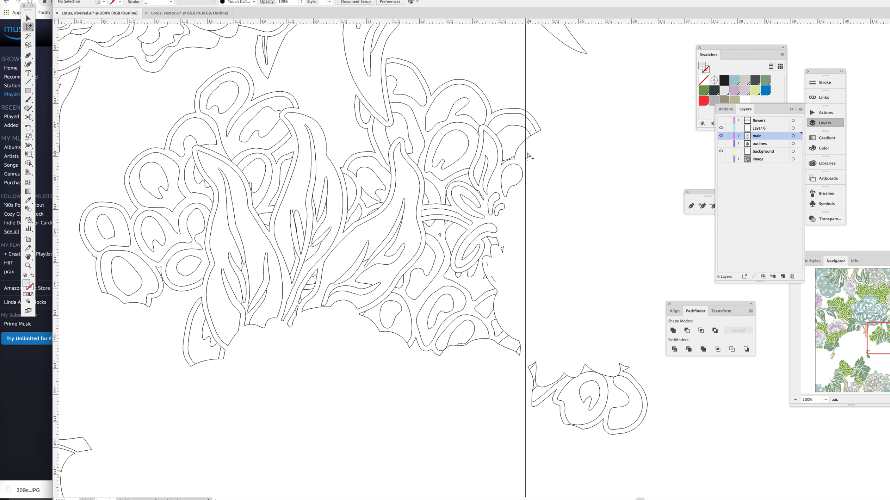
scroll(518, 165, "up", 10)
key("ctrl+y")
scroll(277, 285, "down", 5)
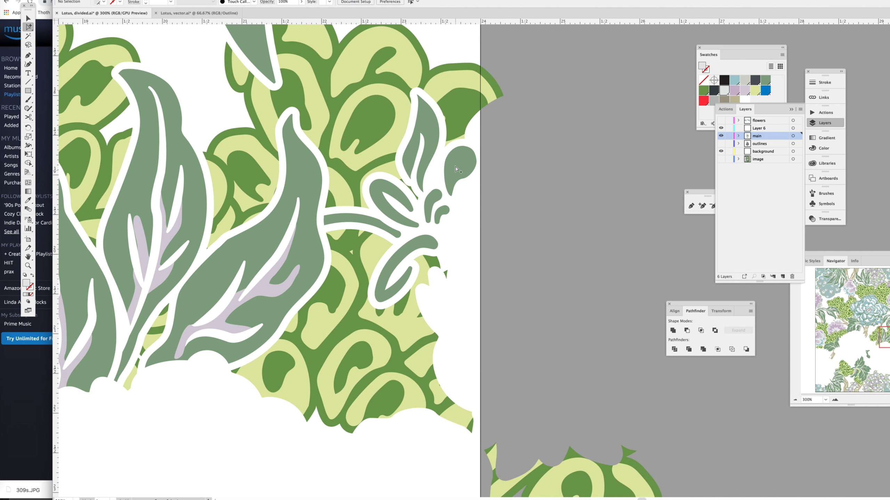
Step: Fix the small leaf shapes and the stray light sliver near the flower with the Eyedropper
left_click(443, 213)
scroll(443, 212, "up", 5)
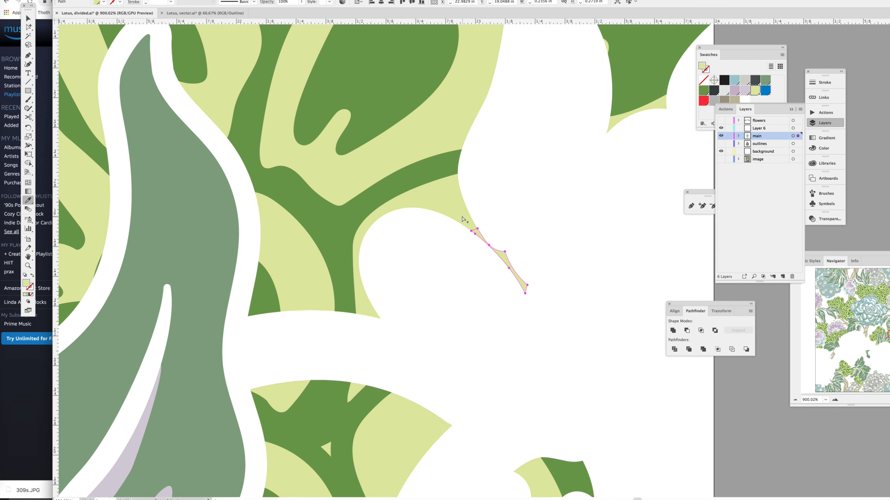
left_click(598, 220, "shift")
key("i")
key("ctrl+0")
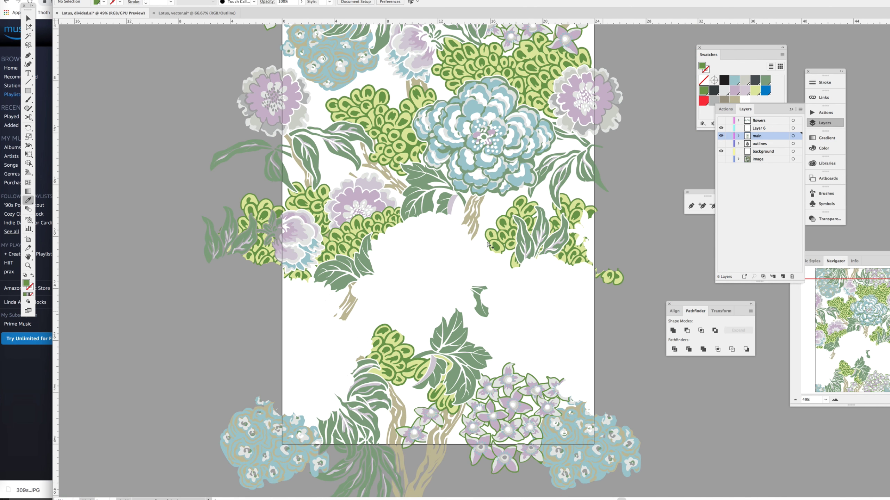
scroll(417, 195, "up", 5)
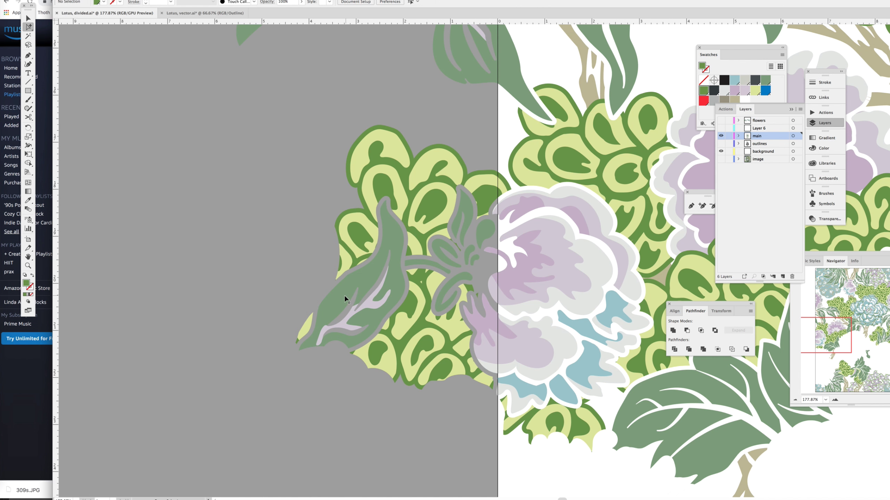
left_click(399, 275)
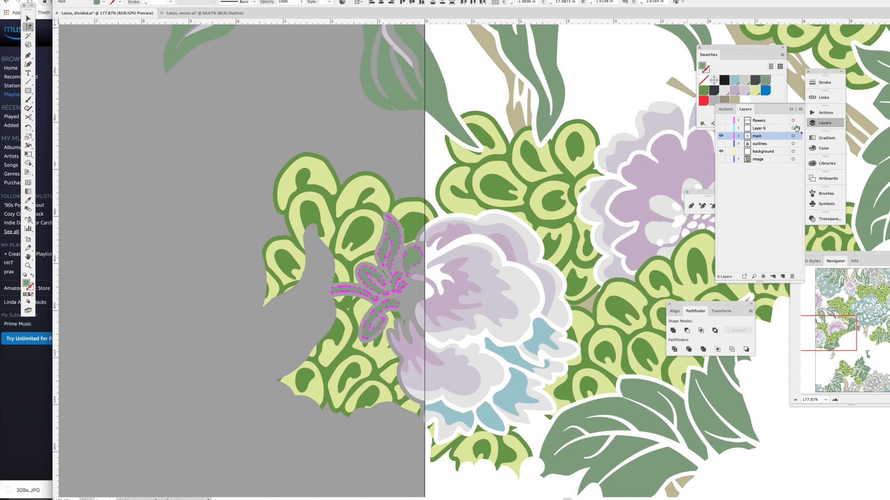
Step: Delete the lavender-and-blue flower, then select all artwork in Outline view
left_click(507, 420)
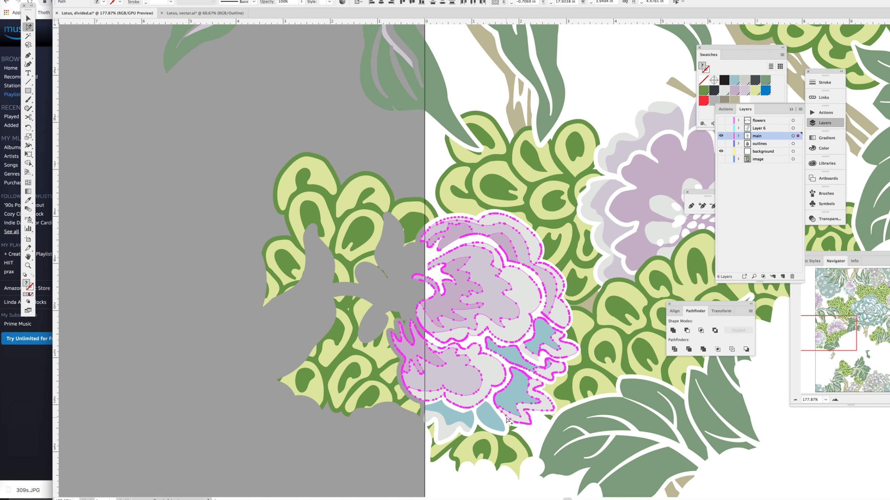
key("Delete")
key("ctrl+a")
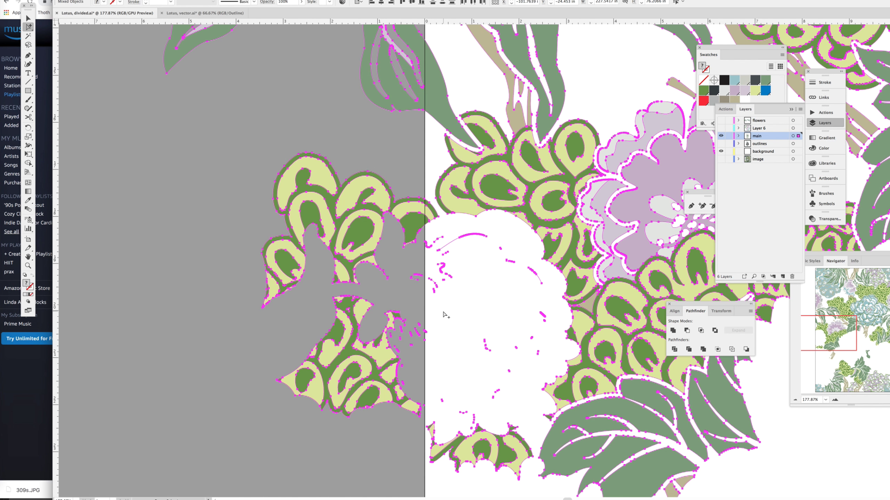
key("ctrl+y")
Step: Select leftover fragments in the gaps, then hide main to show the separated peony on Layer 6
left_click_drag(438, 356, 414, 325)
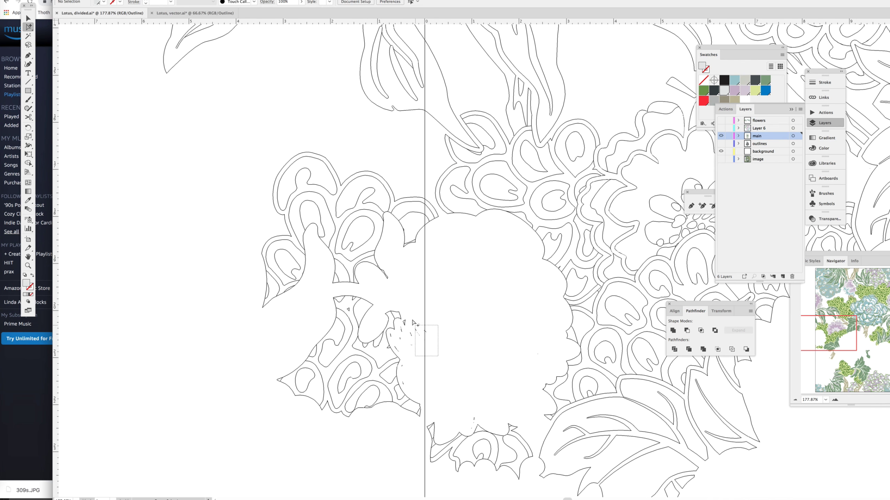
scroll(401, 346, "up", 5)
left_click_drag(329, 41, 331, 42)
scroll(431, 354, "down", 1)
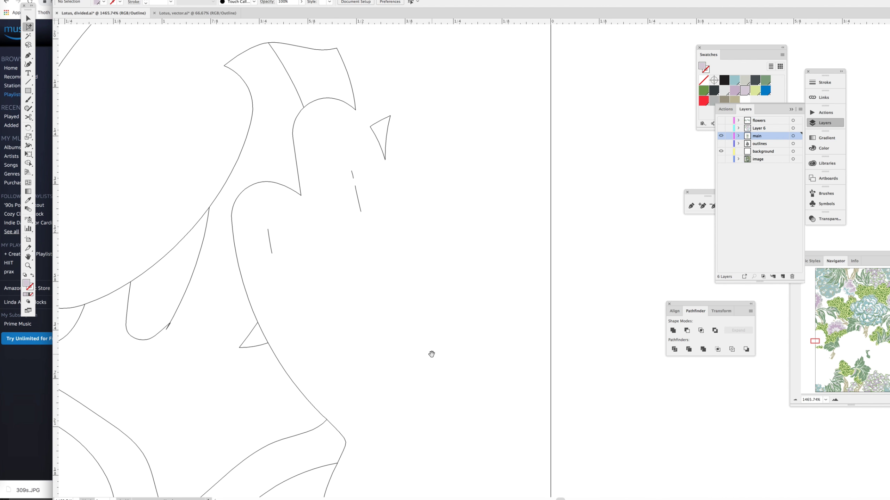
scroll(401, 288, "down", 3)
scroll(441, 279, "down", 9)
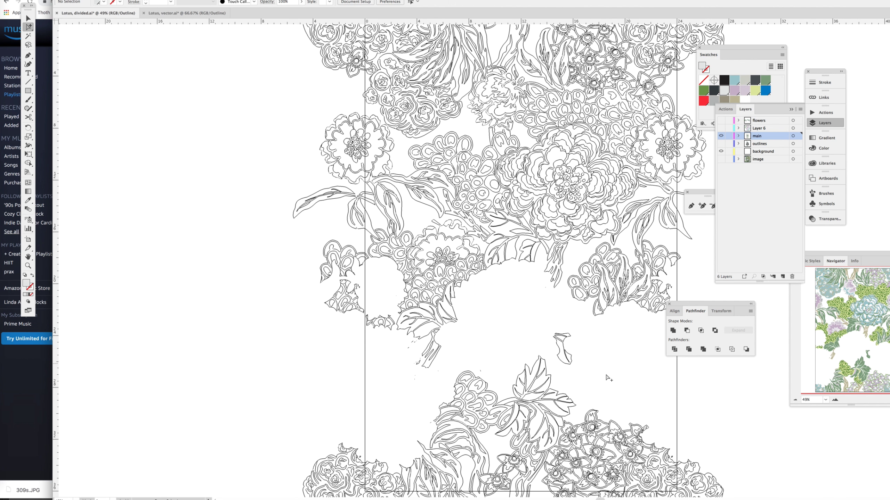
scroll(447, 363, "up", 8)
left_click_drag(372, 85, 425, 115)
key("ctrl+1")
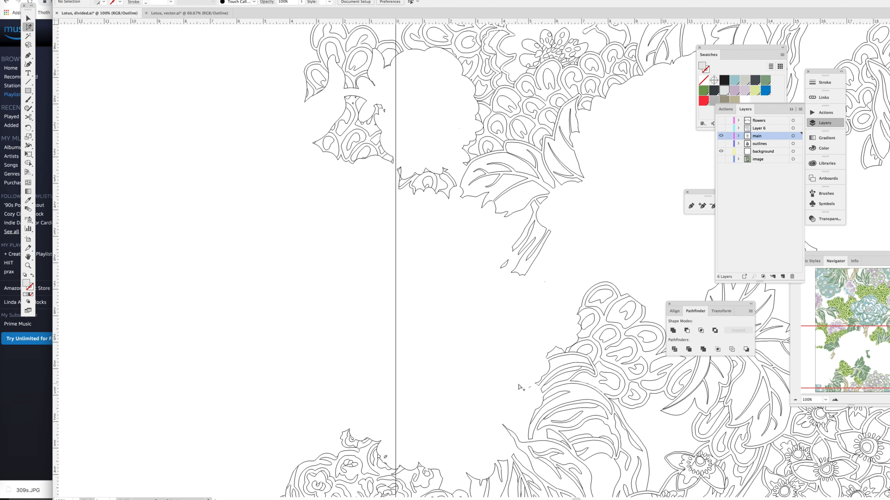
left_click(721, 135)
key("ctrl+y")
left_click(721, 128)
Step: Move the selected flower 24 in right, then toggle layer visibility to review the pattern
scroll(522, 397, "down", 3)
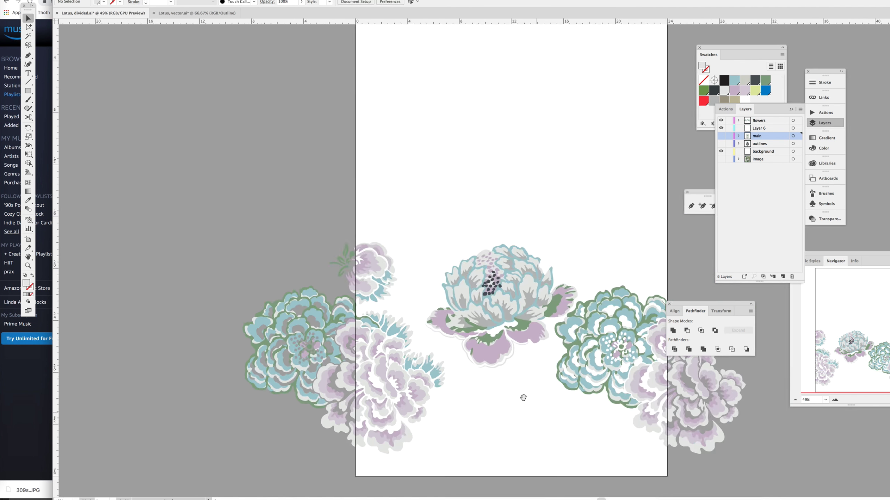
key("Return")
key("Return")
left_click(720, 135)
left_click(721, 143)
left_click(647, 340)
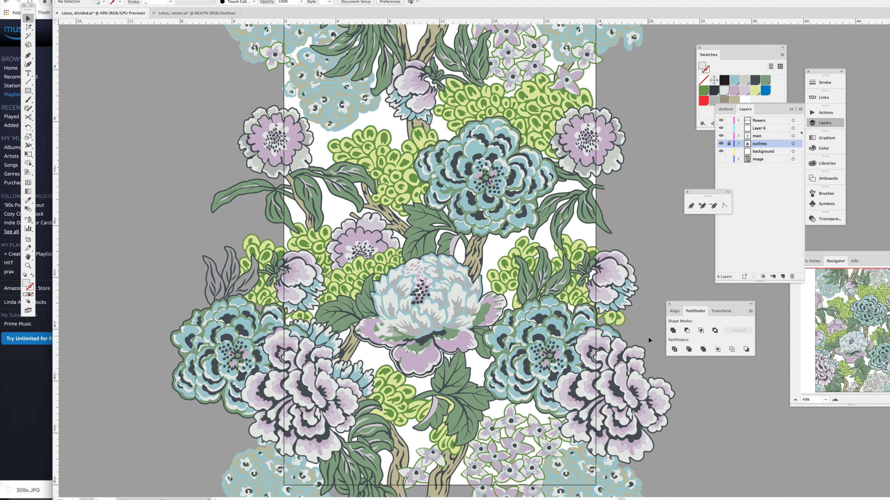
left_click(721, 120)
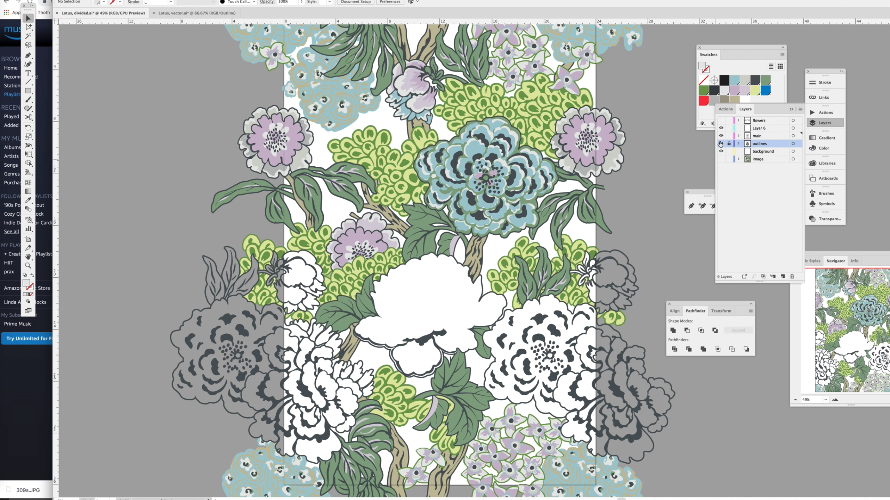
left_click(721, 143)
left_click(721, 151)
left_click(721, 151)
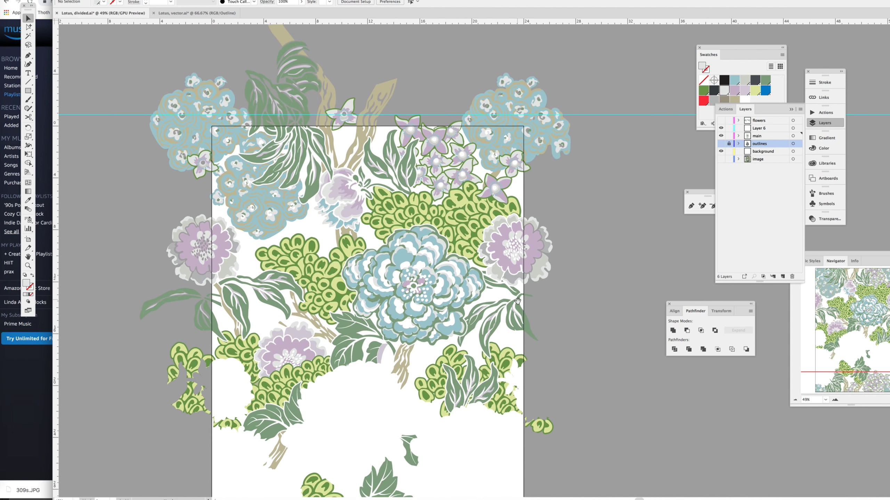
Step: Inspect the paths around the artboard in Outline view, then return to colour preview
scroll(324, 209, "up", 5)
scroll(324, 209, "down", 3)
scroll(456, 273, "down", 3)
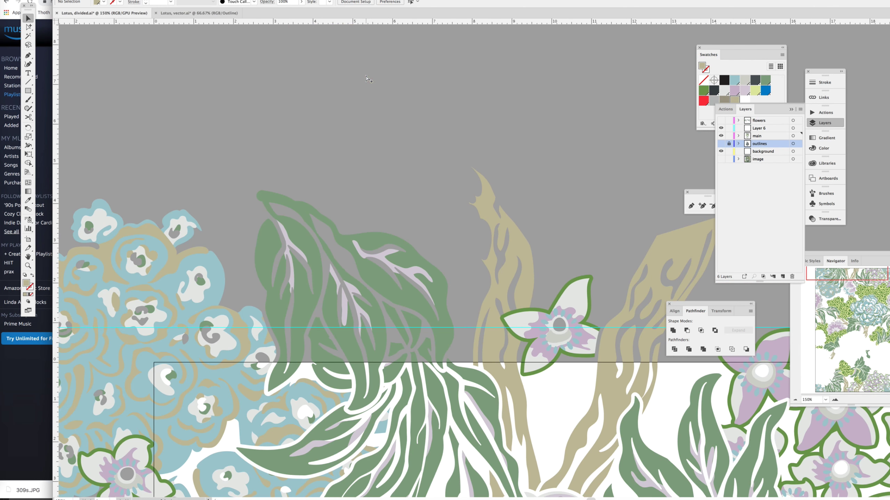
scroll(600, 335, "down", 2)
scroll(249, 297, "up", 5)
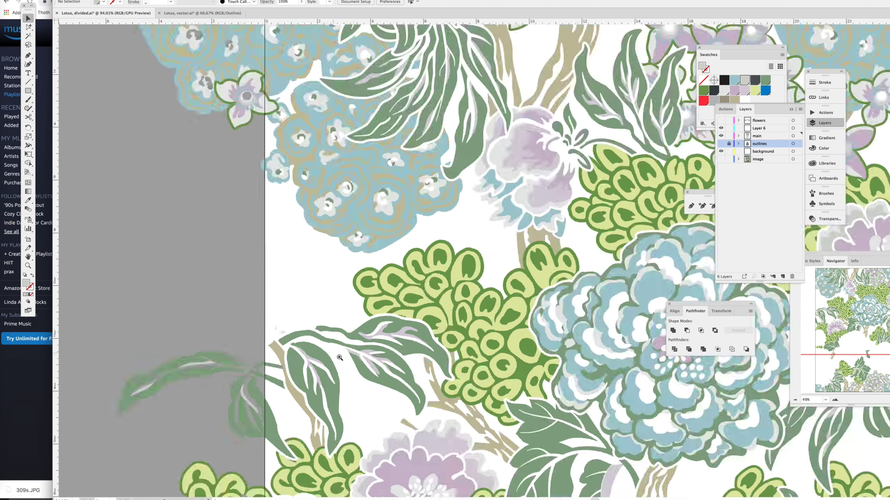
key("ctrl+y")
scroll(513, 344, "down", 5)
scroll(490, 315, "down", 2)
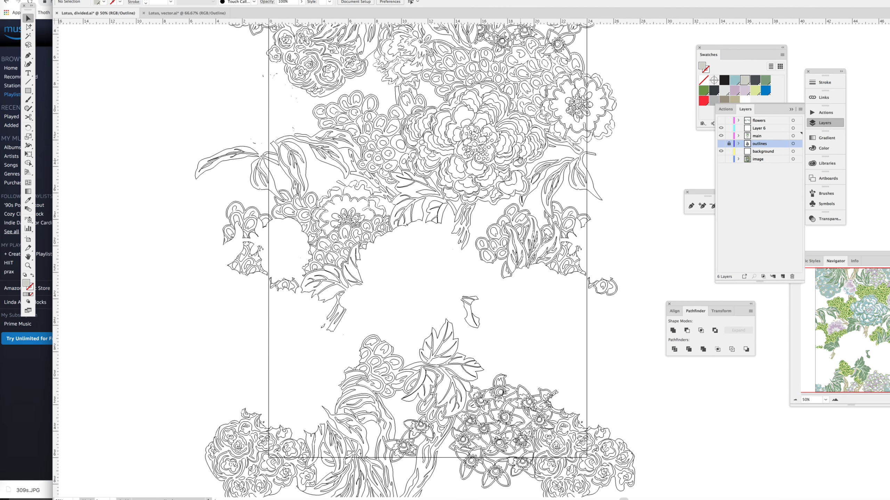
key("ctrl+y")
scroll(491, 269, "up", 5)
Step: Delete the stray grey flower shape beside the artboard from the main layer
left_click_drag(491, 269, 459, 308)
left_click(792, 135)
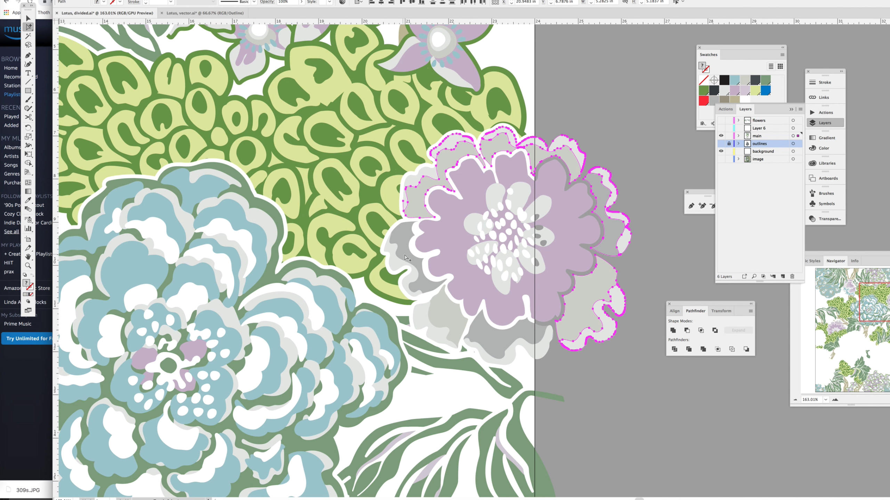
key("v")
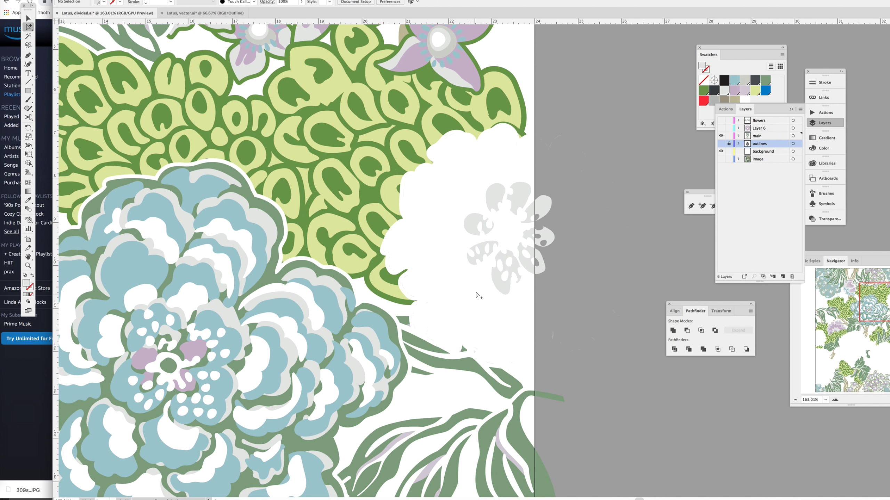
left_click(504, 246)
key("Delete")
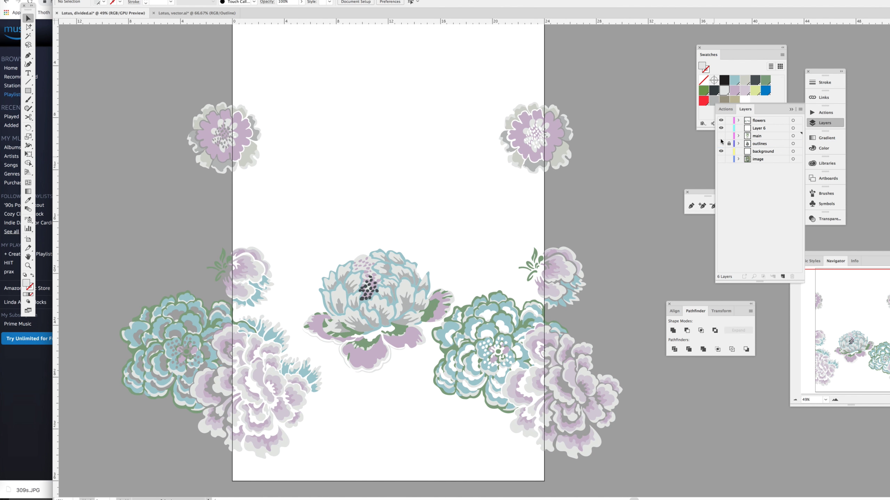
Step: Fit the artboard in view and show only the outlines layer
left_click(637, 322)
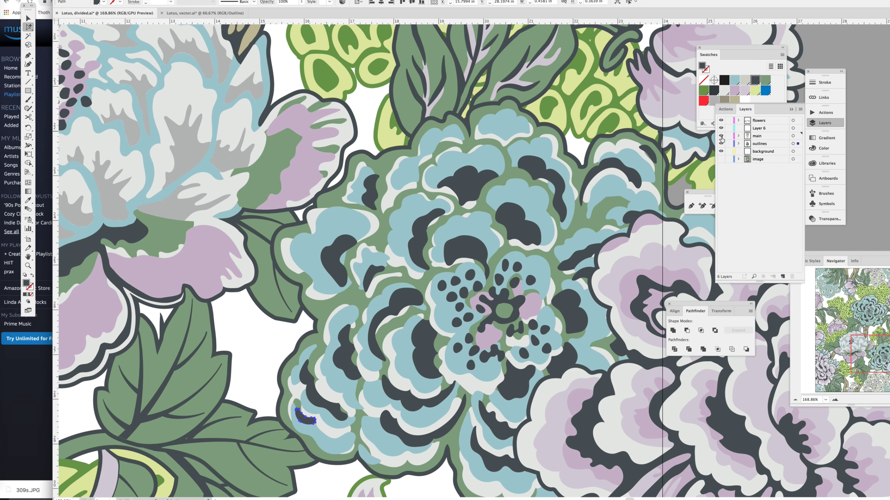
left_click(721, 139)
key("ctrl+0")
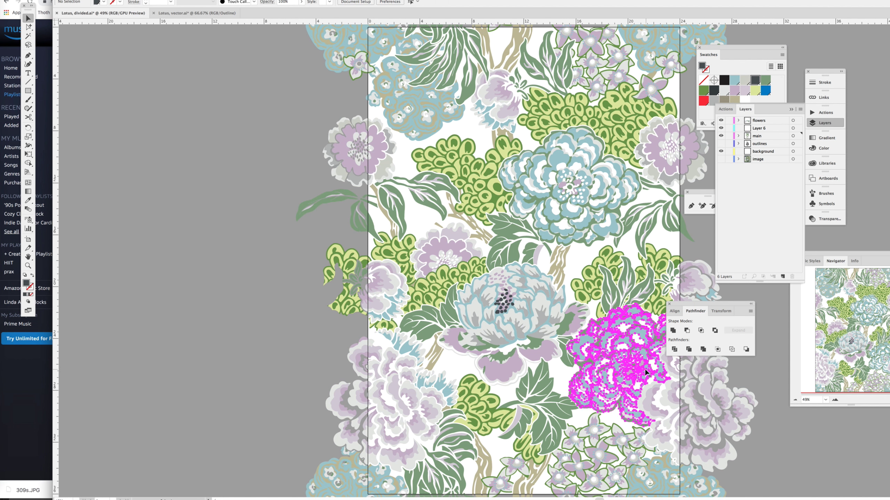
left_click(720, 128)
left_click(721, 151)
key("a")
scroll(518, 381, "up", 5)
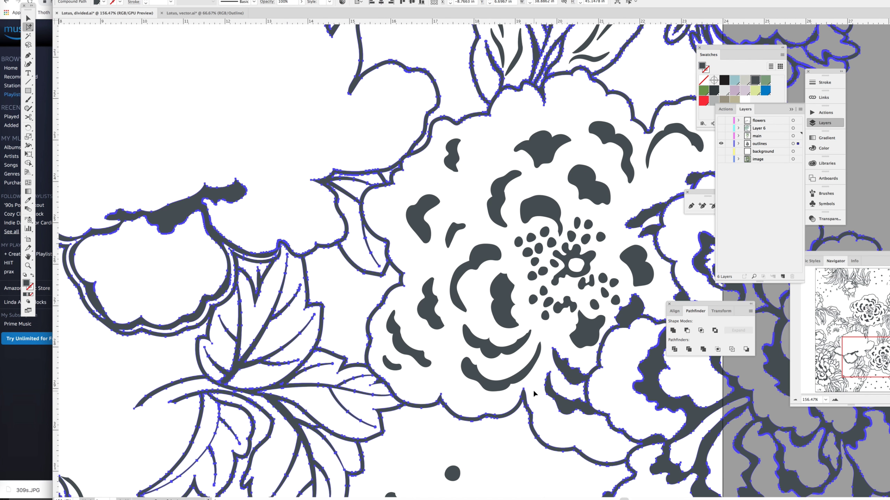
Step: Delete the dark petal fills and centre dots inside the outlined peony
left_click_drag(517, 381, 399, 274)
key("Delete")
left_click_drag(399, 197, 469, 252)
key("Delete")
left_click_drag(420, 134, 546, 177)
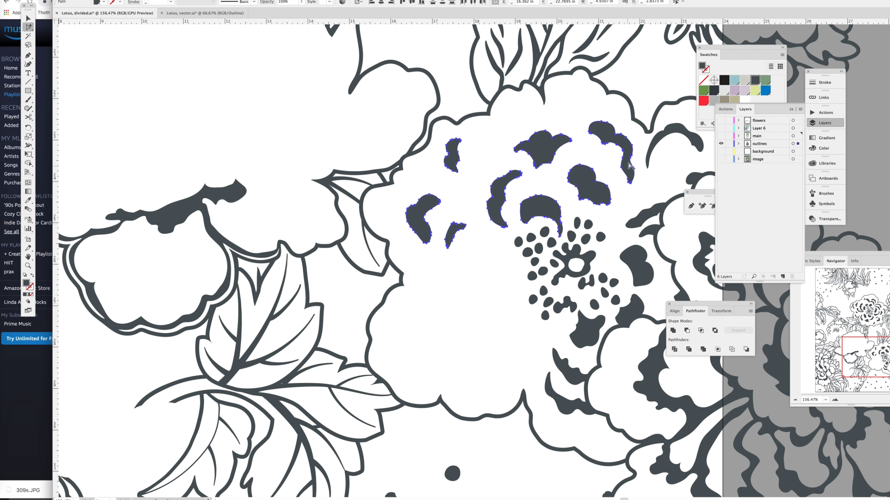
key("Delete")
left_click_drag(504, 211, 627, 326)
key("Delete")
Step: Hide outlines and compare Layer 6, ending with the flowers layer shown
left_click(721, 144)
left_click(721, 128)
scroll(497, 140, "down", 4)
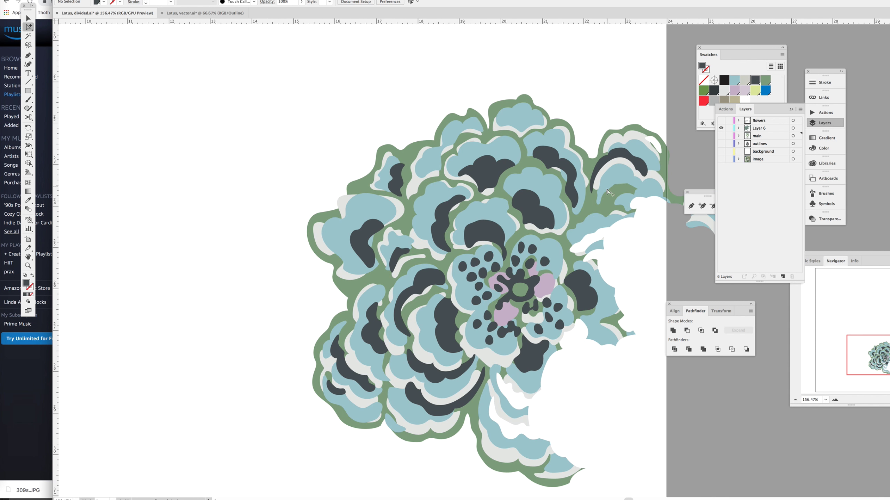
key("ctrl+a")
left_click(721, 128)
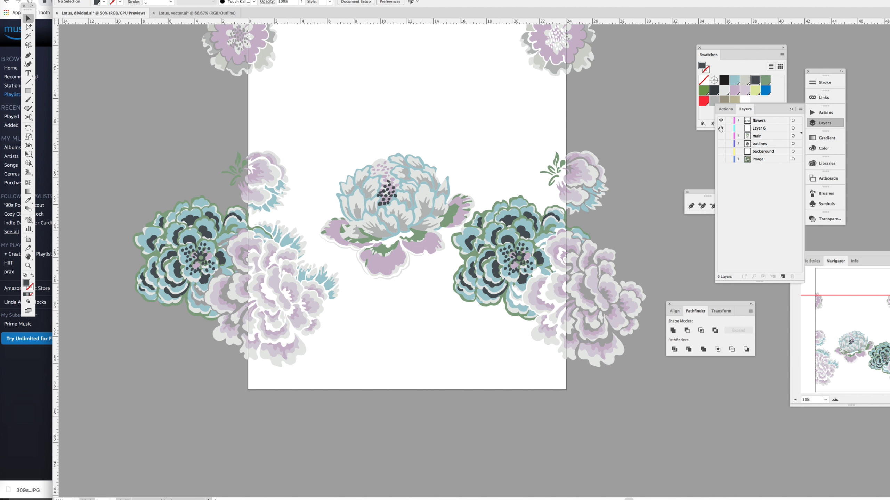
left_click(721, 143)
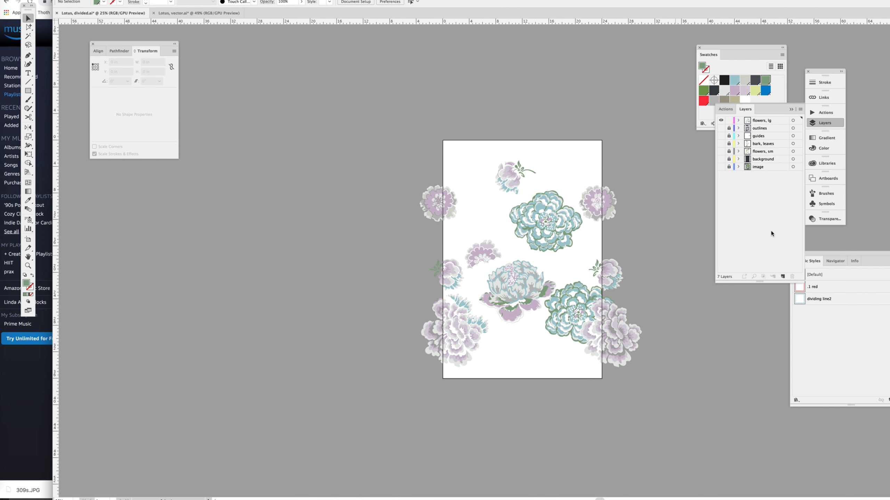
Step: Turn on all pattern layers and check the line art in Outline view before returning to preview
left_click_drag(721, 145, 721, 159)
key("ctrl+y")
scroll(636, 364, "up", 5)
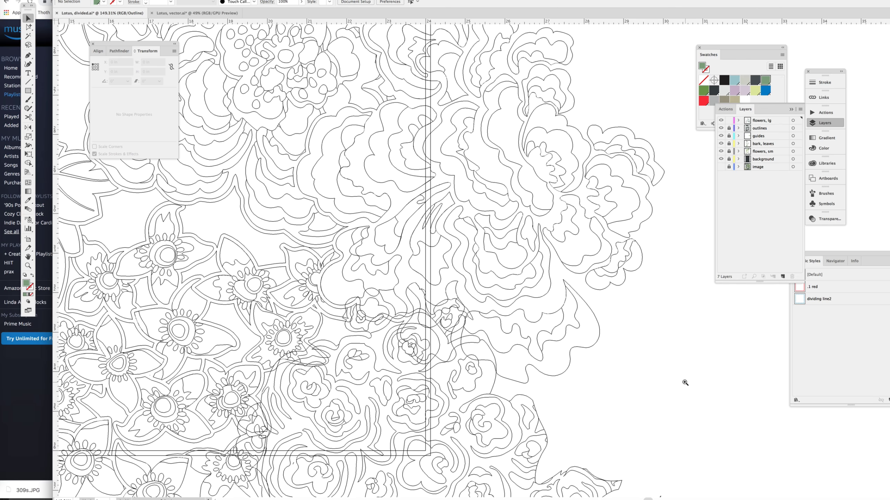
key("ctrl+y")
scroll(478, 367, "down", 2)
scroll(636, 340, "down", 2)
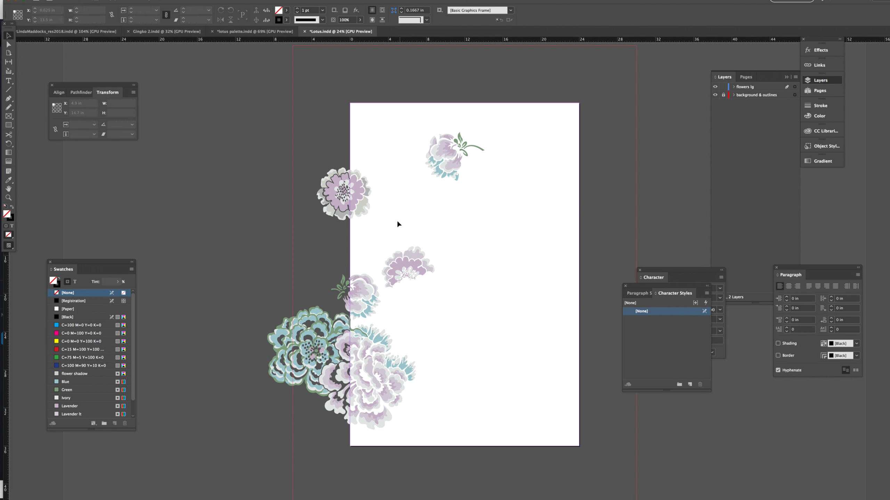
Step: Position the flower artwork by X/Y, unlock the background layer and paste the line art
left_click_drag(292, 141, 423, 212)
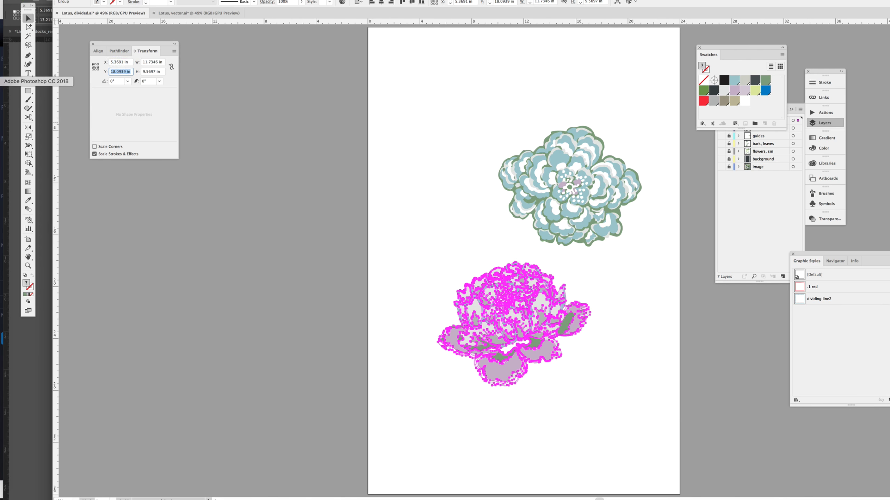
key("Tab")
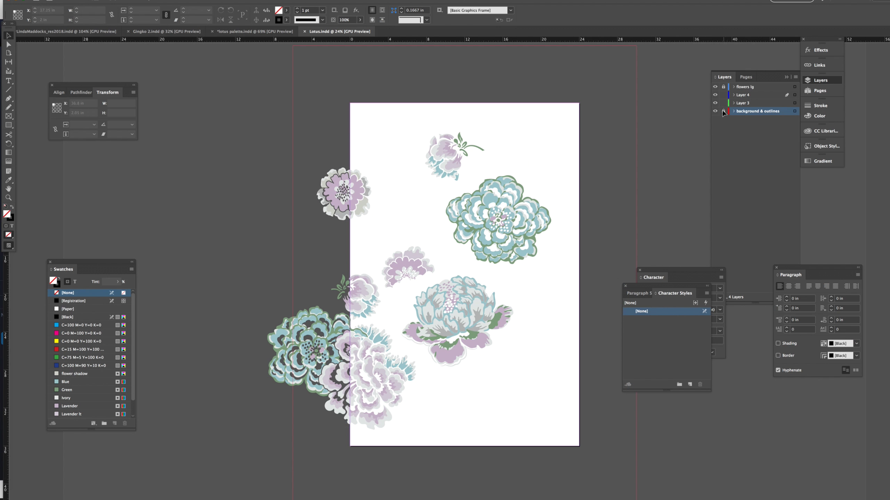
left_click(722, 112)
key("ctrl+v")
key("Return")
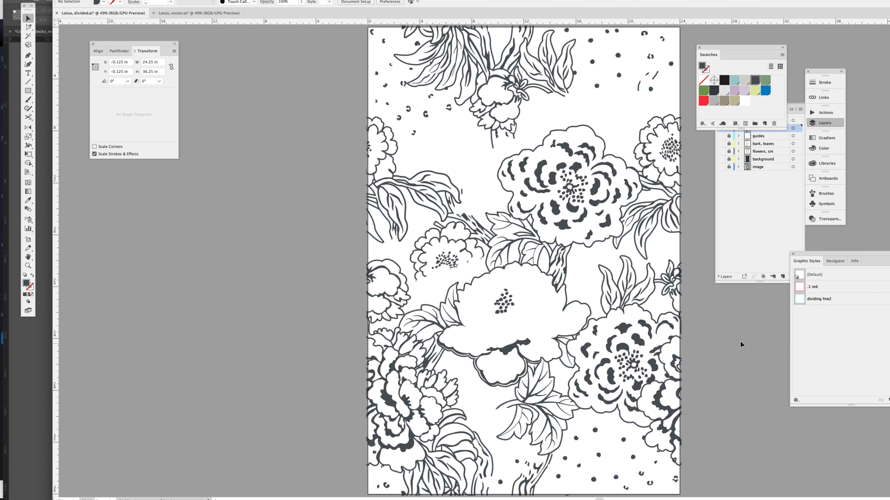
Step: Move a horizontal dividing line lower and clip all the line art to the artboard
left_click_drag(304, 220, 304, 233)
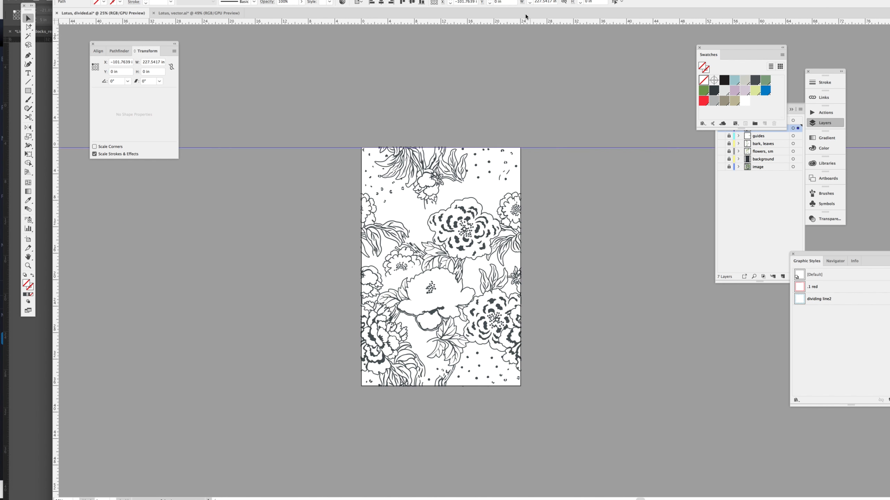
key("shift+ctrl+F9")
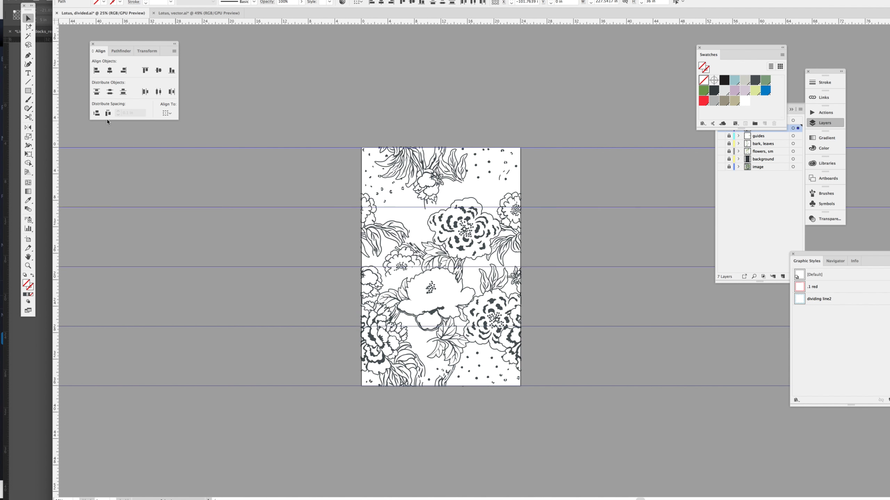
key("ctrl+a")
key("ctrl+7")
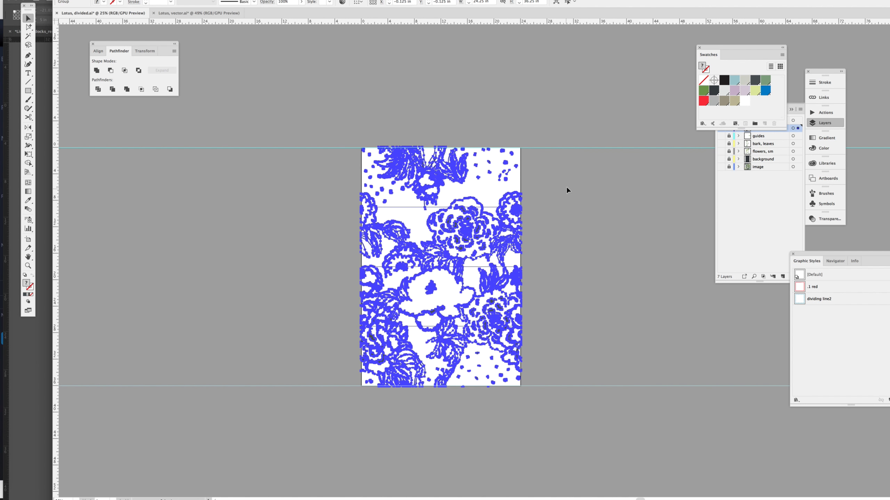
left_click_drag(588, 206, 644, 257)
key("m")
key("ctrl+y")
Step: Run the saved action to add more horizontal dividing lines across the pattern
left_click(824, 112)
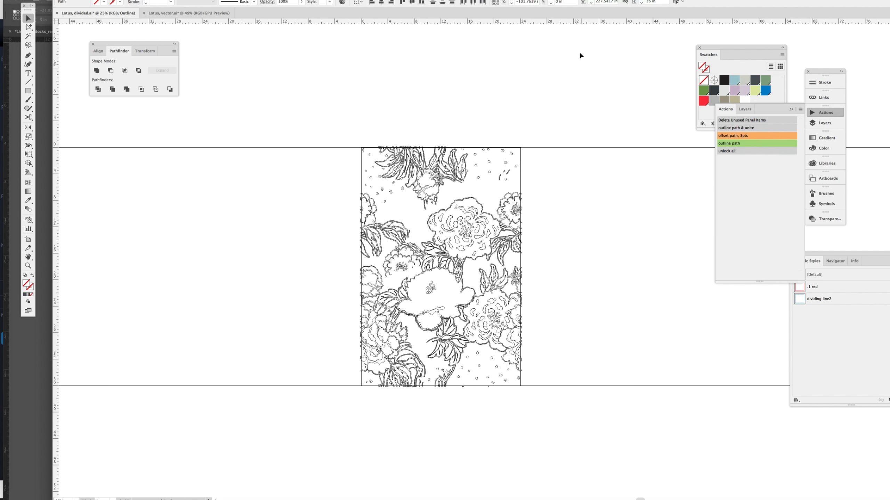
left_click(613, 208)
left_click(99, 50)
key("ctrl+shift+a")
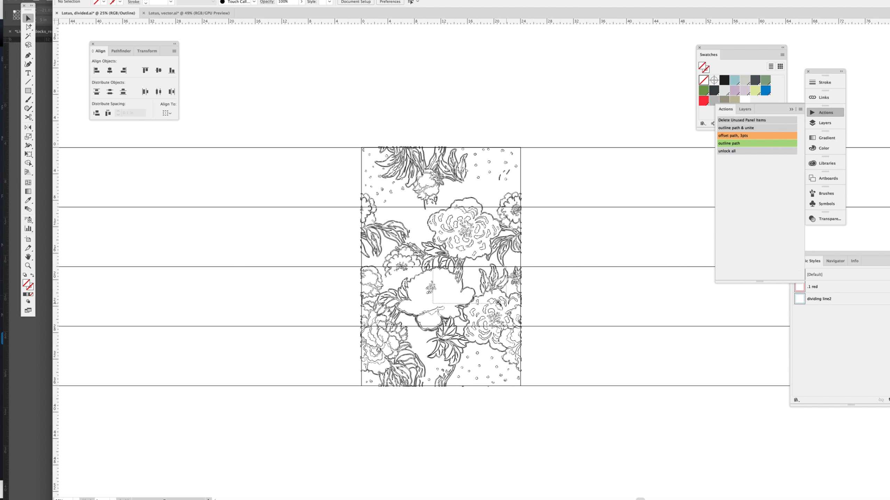
key("ctrl+equal")
key("ctrl+equal")
key("ctrl+equal")
left_click_drag(208, 201, 311, 261)
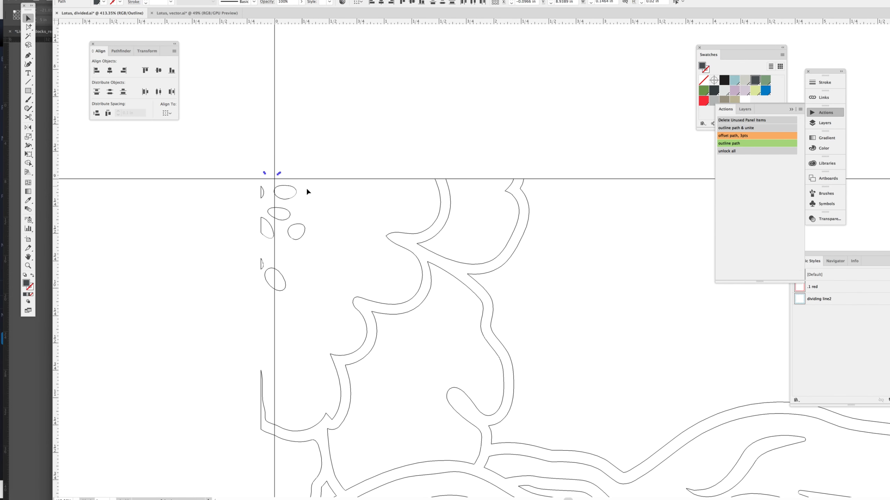
Step: Delete the stray path pieces sitting above the top dividing line
scroll(622, 248, "right", 10)
scroll(304, 284, "right", 5)
scroll(569, 248, "right", 5)
left_click(577, 277)
key("Delete")
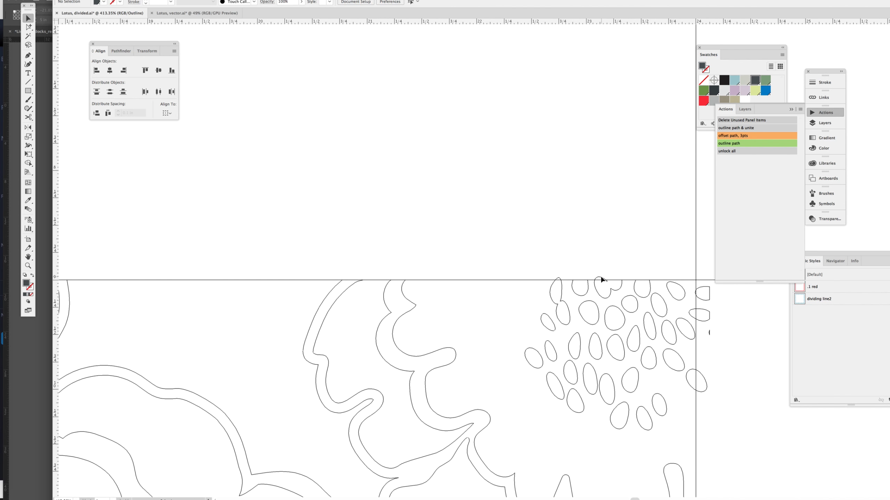
Step: Select the top band's objects and position the pattern at -0.125 in at the page top
key("ctrl+0")
key("ctrl+a")
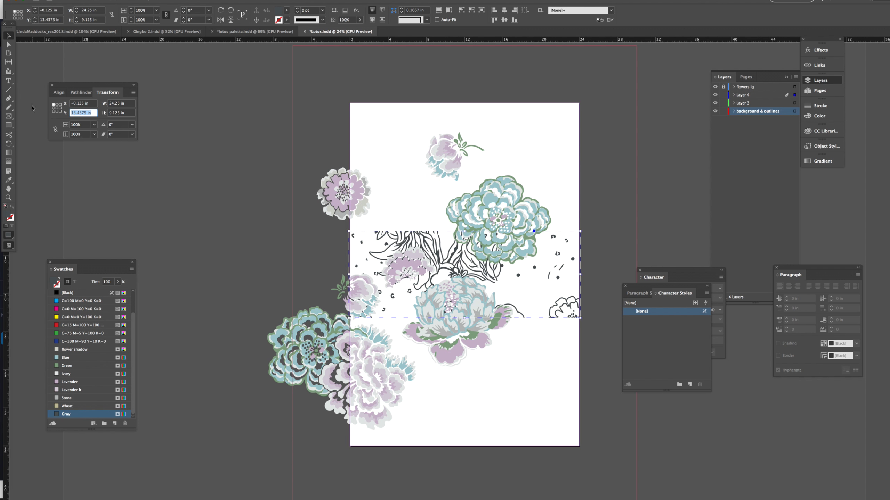
type("-0.125")
key("Return")
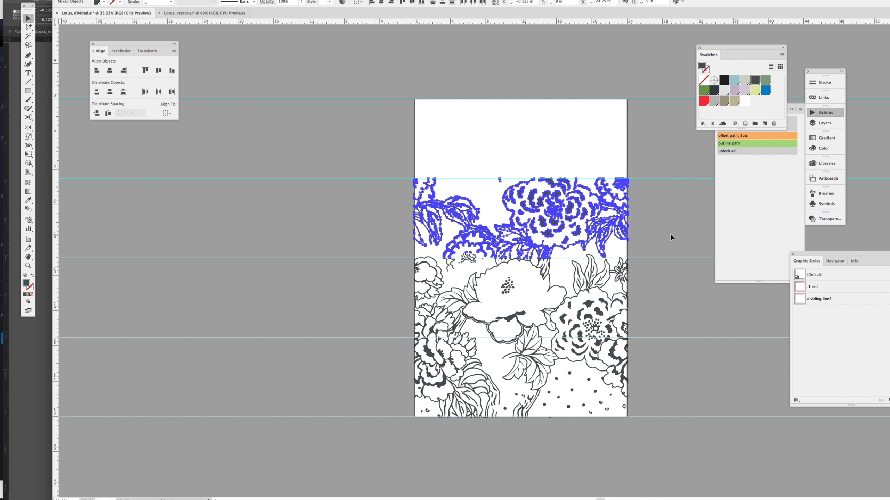
left_click(798, 137)
scroll(691, 329, "up", 5)
left_click_drag(177, 212, 348, 247)
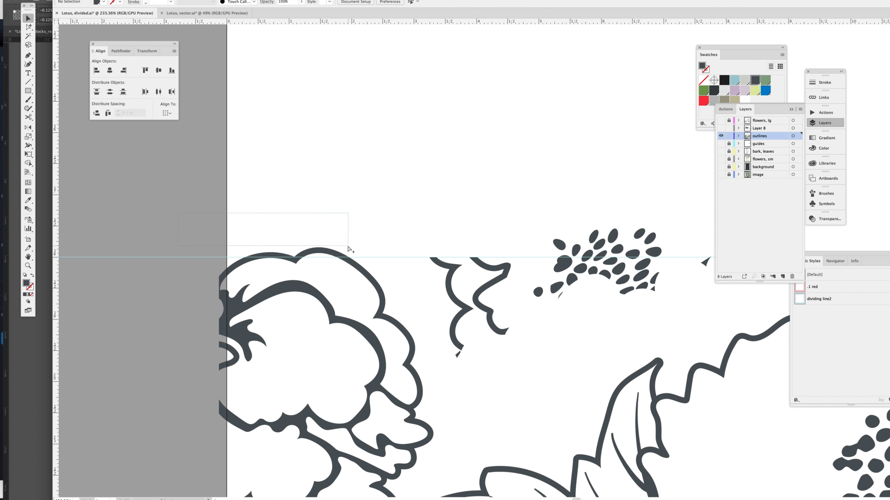
left_click_drag(663, 271, 651, 308)
scroll(651, 308, "down", 5)
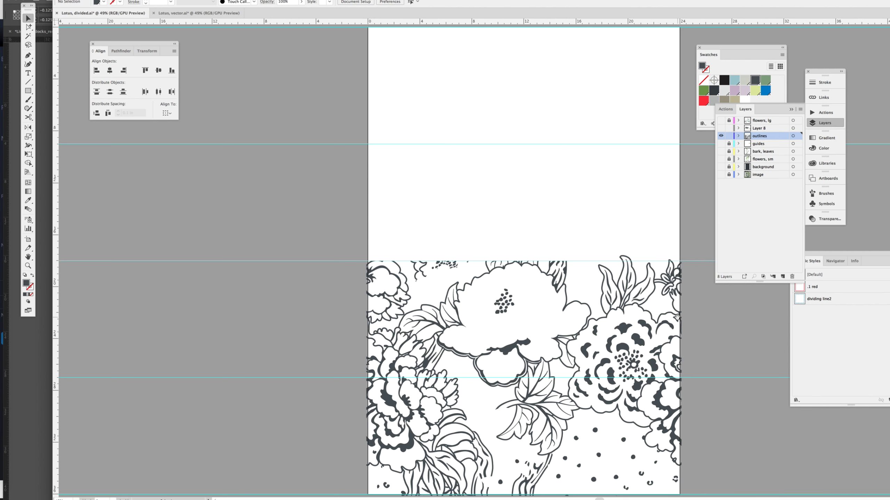
scroll(651, 307, "up", 5)
scroll(650, 307, "down", 5)
left_click(793, 136)
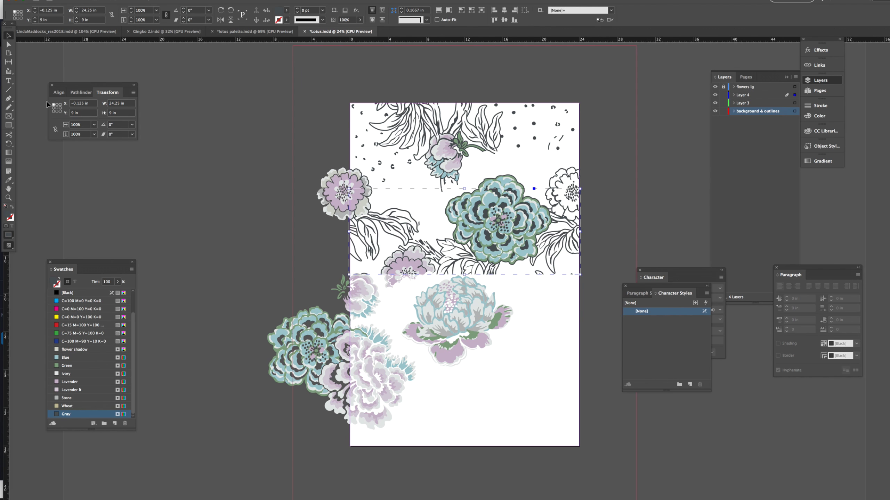
left_click(637, 485)
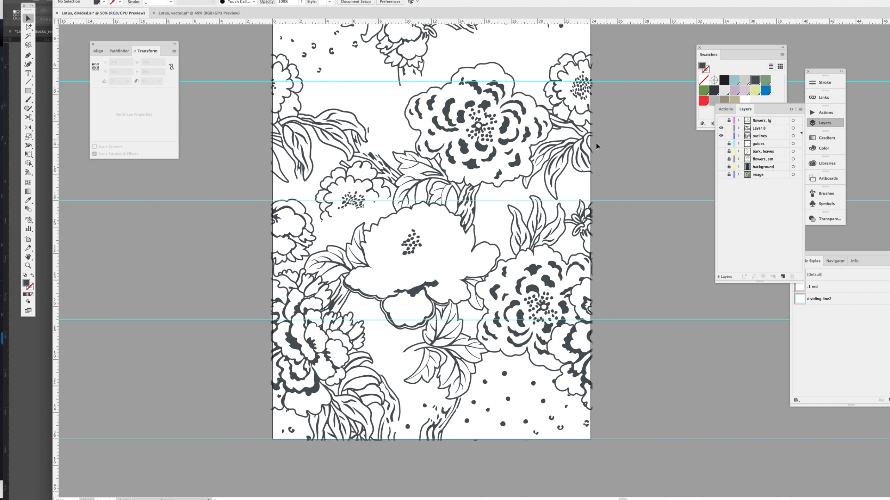
scroll(506, 384, "up", 10)
left_click_drag(337, 280, 338, 391)
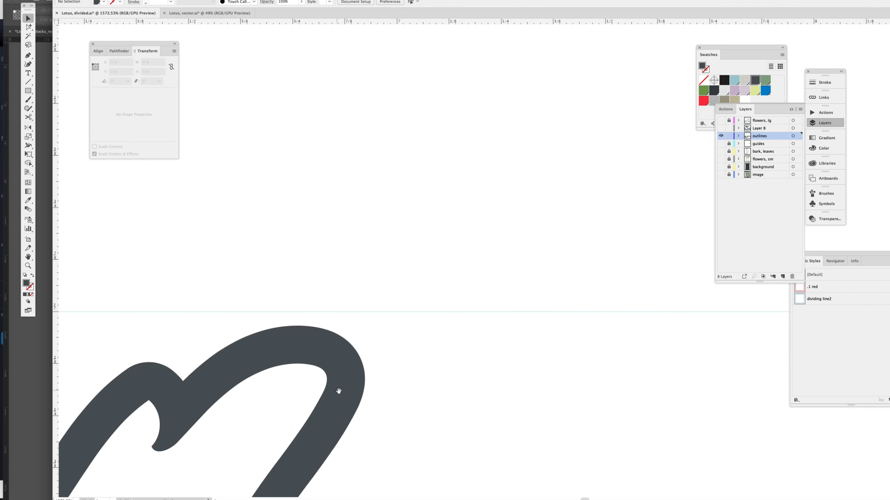
scroll(338, 391, "down", 5)
scroll(397, 407, "down", 5)
key("ctrl+a")
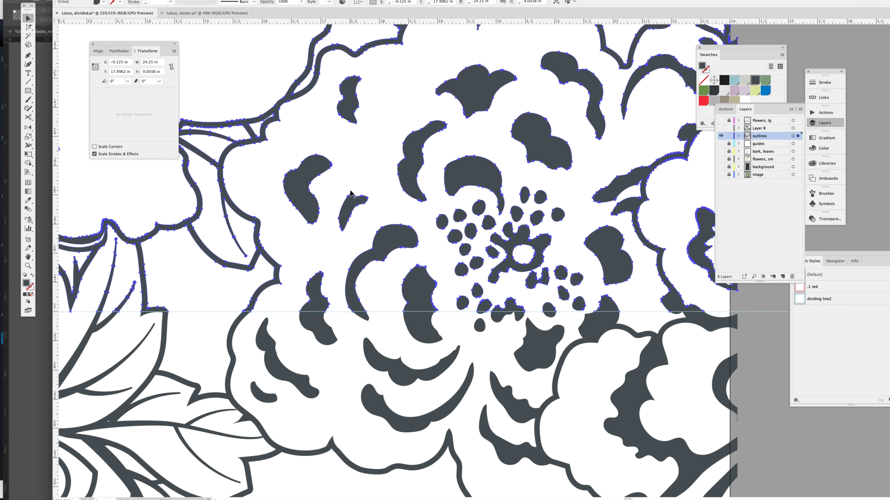
scroll(352, 193, "down", 5)
scroll(641, 345, "down", 5)
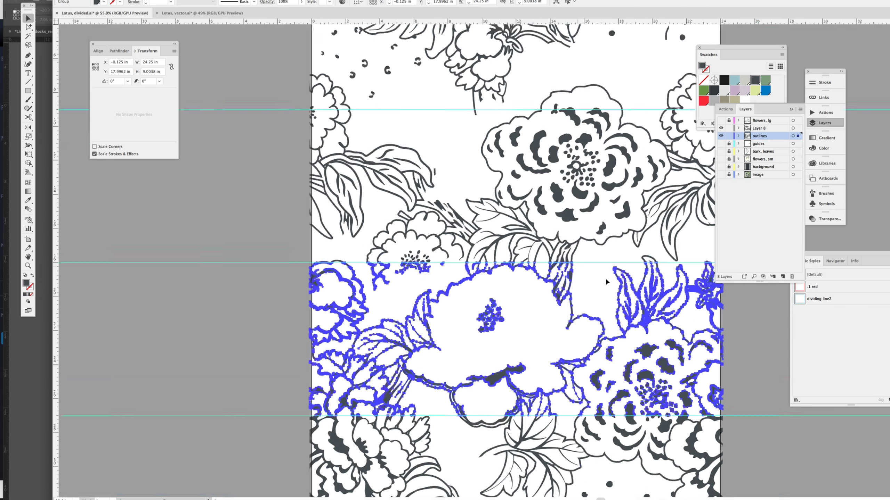
scroll(605, 277, "up", 3)
scroll(605, 278, "up", 3)
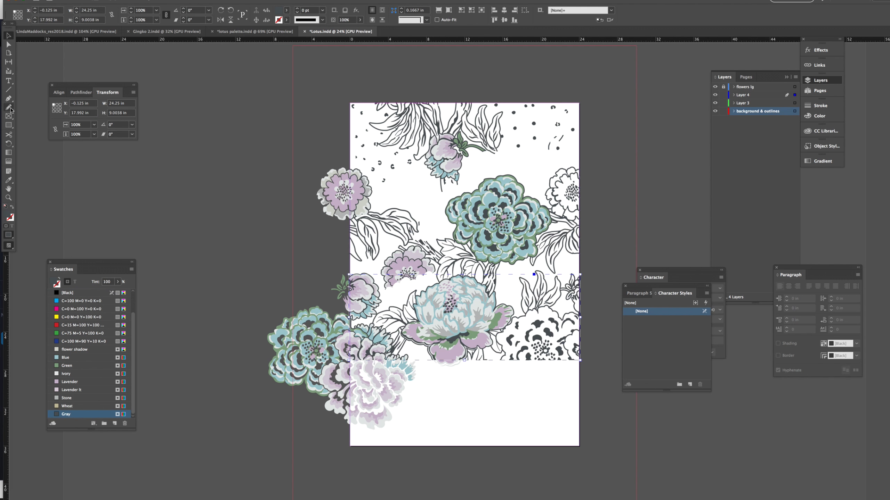
Step: Try Pathfinder on the placed outline art, dismiss its error, and hide the coloured flower layer
left_click(624, 487)
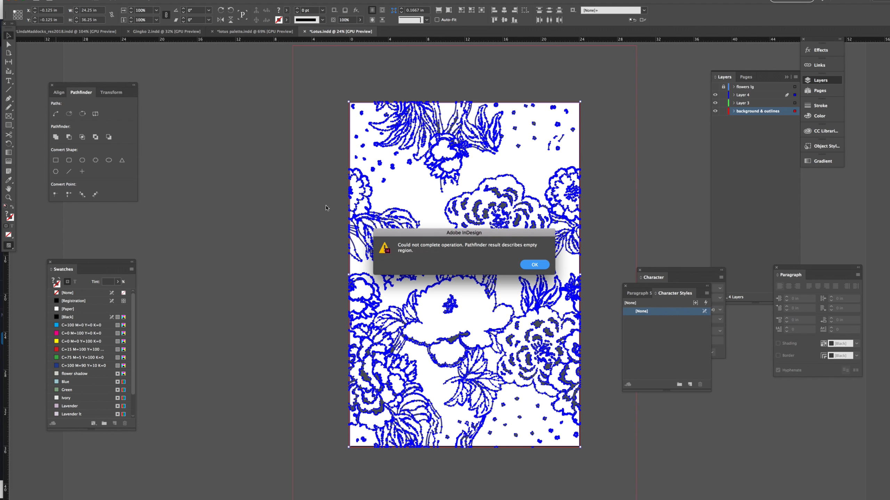
key("Return")
left_click(445, 219)
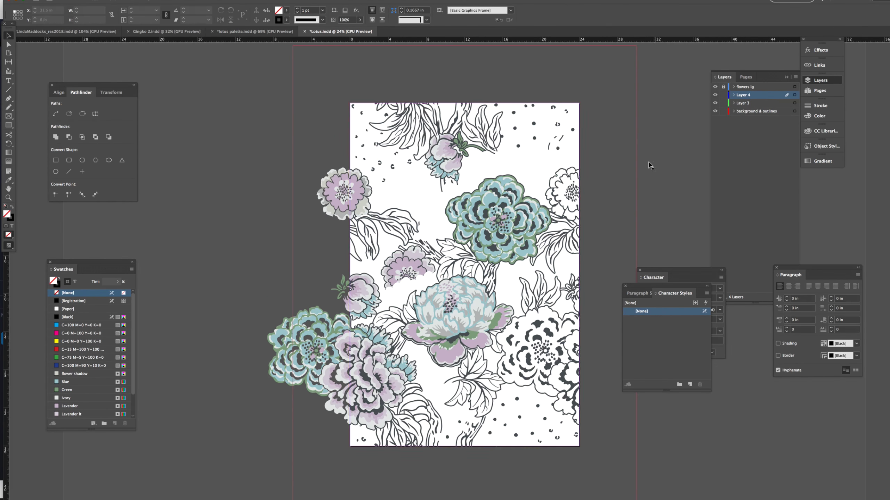
left_click(715, 86)
Step: Select all the outline artwork and apply an Object > Paths command to it
key("ctrl+a")
left_click(116, 1)
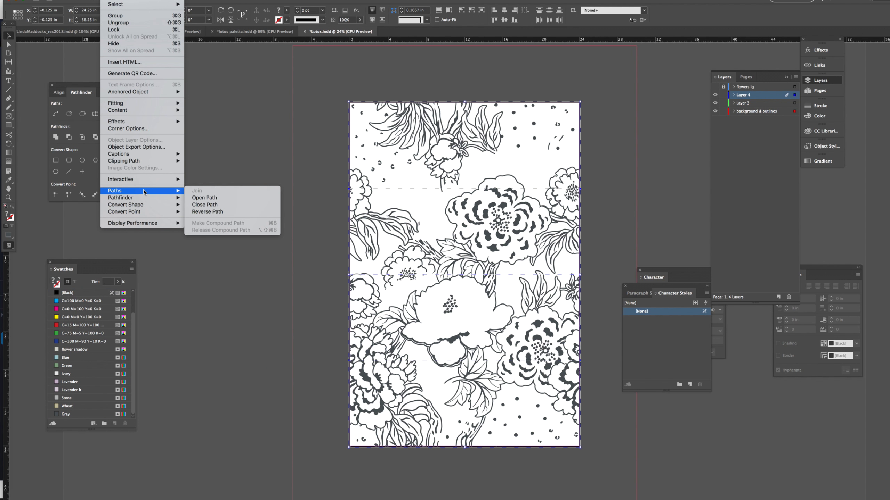
left_click(118, 22)
left_click(115, 1)
left_click(207, 200)
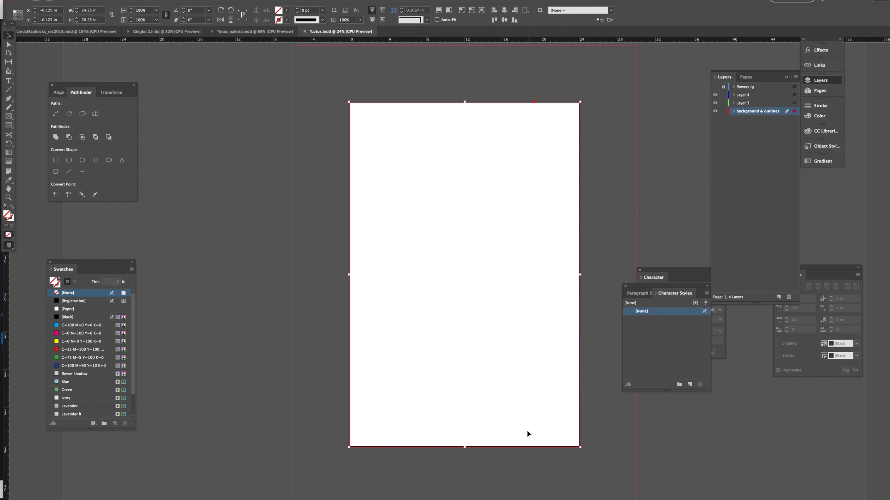
left_click(619, 256)
Step: Inspect a small gray shape in the top flower, then show the flowers lg layer again
left_click(520, 228)
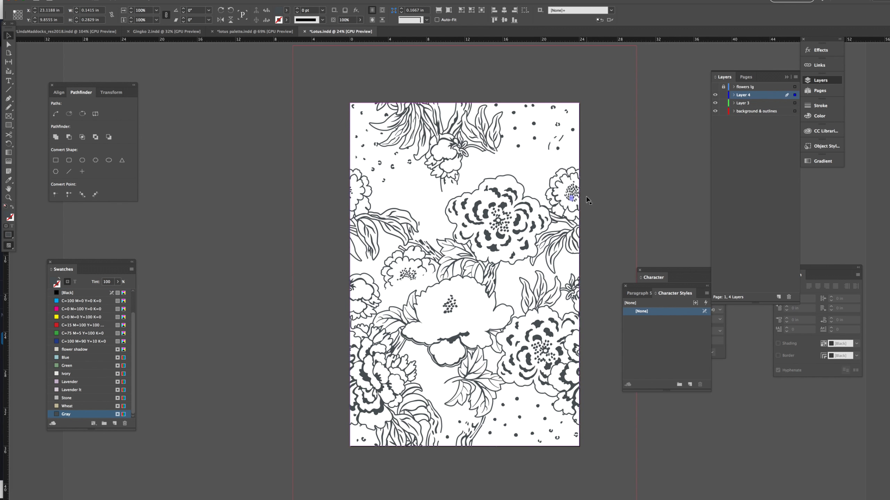
left_click(669, 462)
left_click(715, 86)
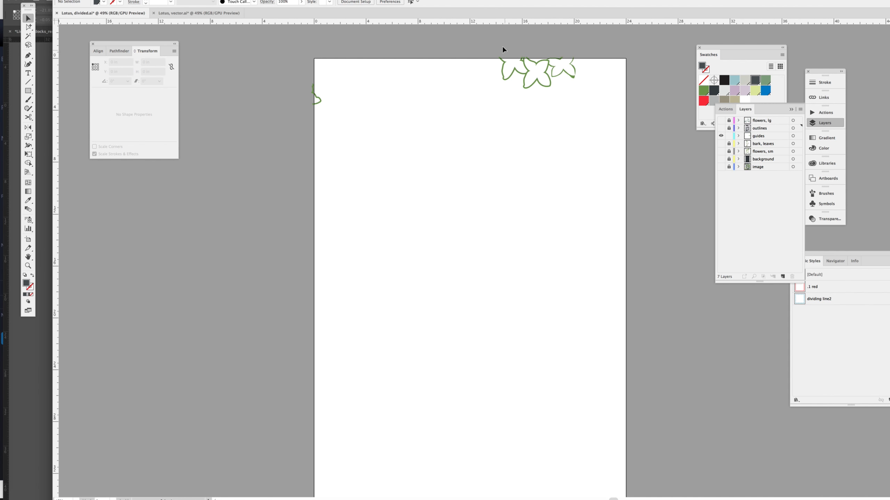
Step: Select the cyan guides and the top-left flower cluster on flowers, sm, then go to InDesign
left_click(798, 136)
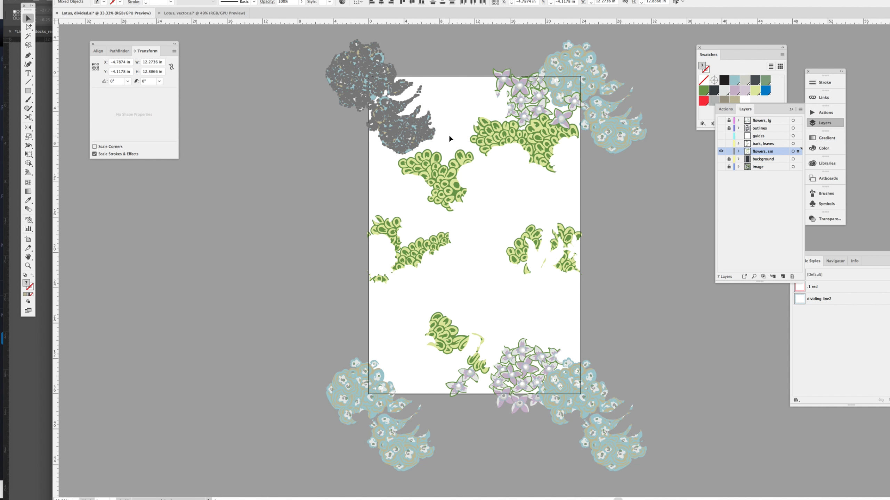
left_click(410, 123)
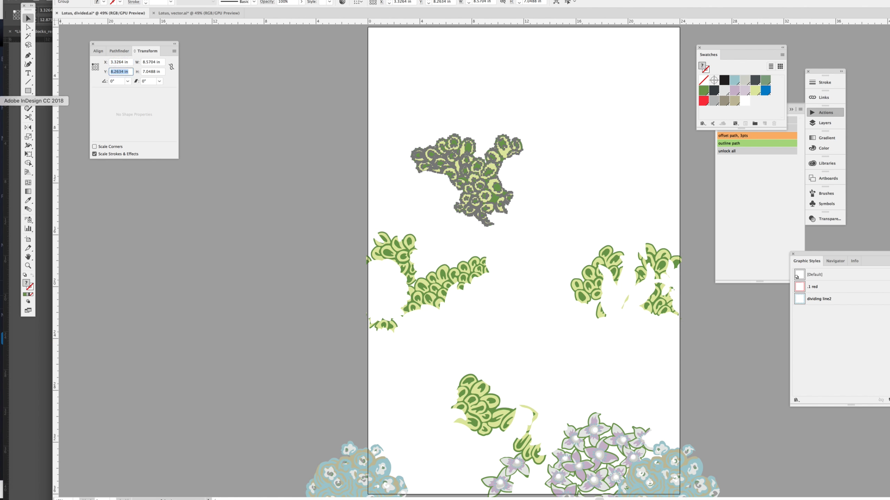
left_click(3, 100)
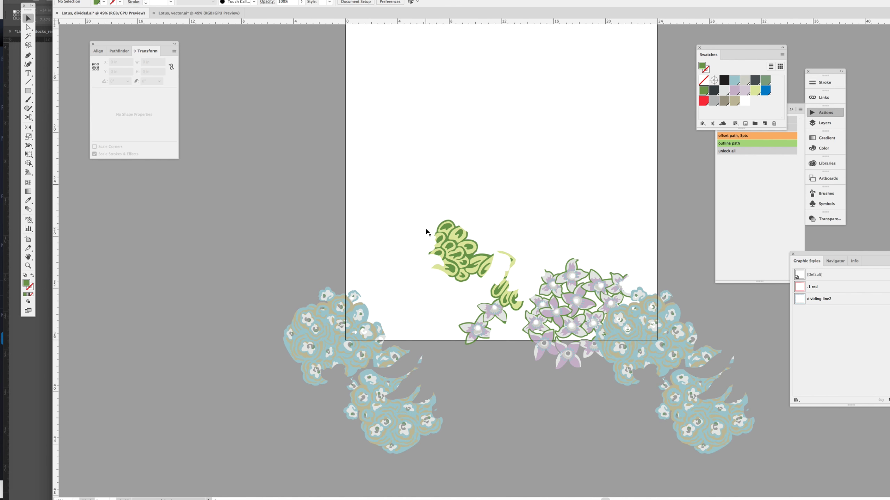
Step: View the updated Lotus layout in InDesign, then return to the Lotus divided file in Illustrator
left_click(3, 100)
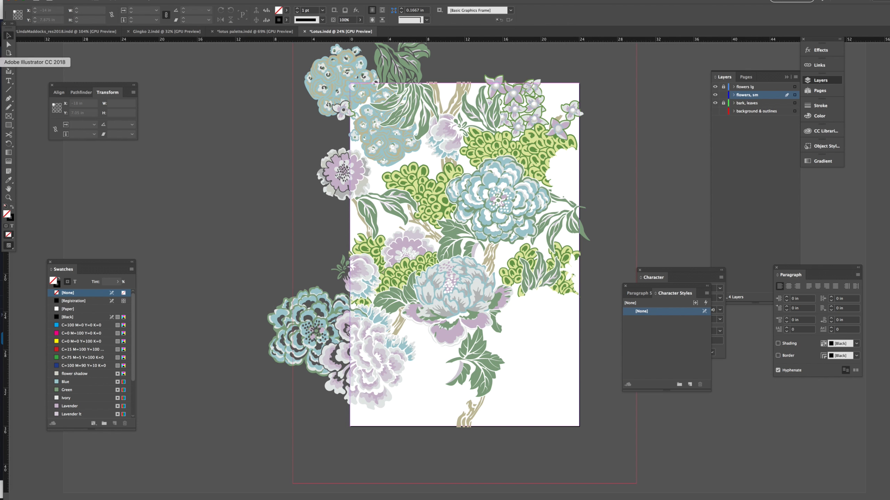
left_click(3, 62)
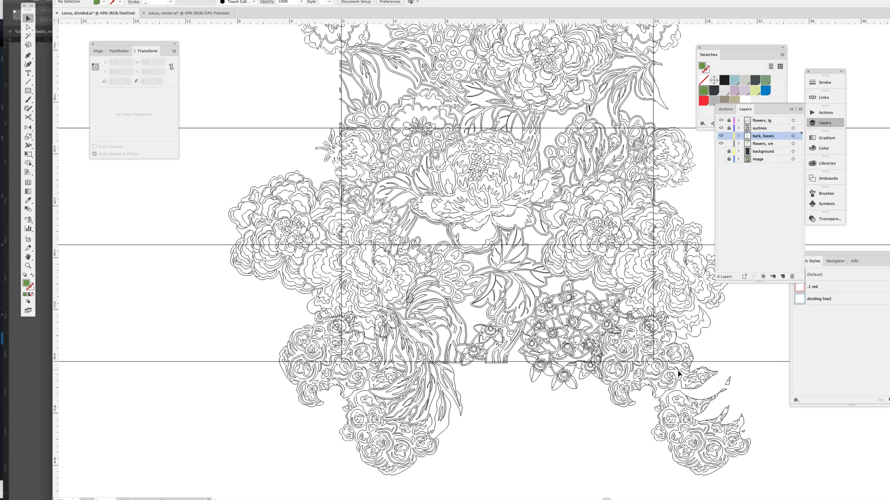
Step: Show only the flowers, sm layer in colour and run the 'offset path, 3pts' action
key("ctrl+y")
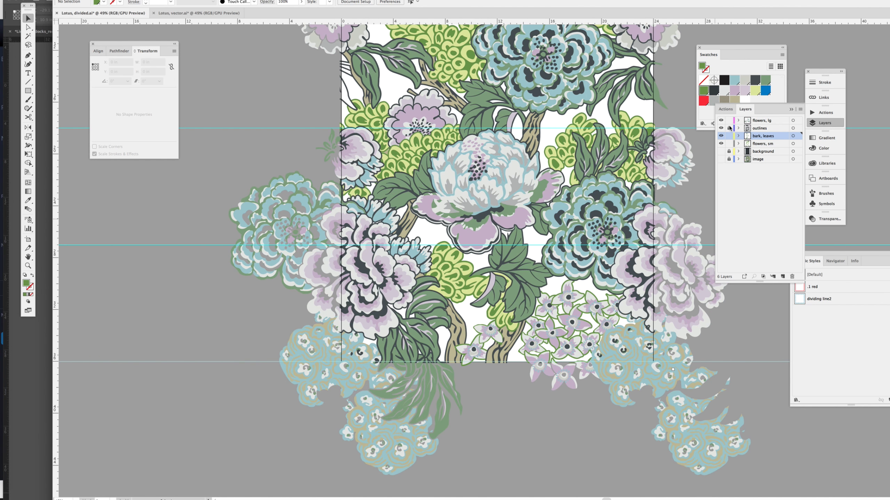
left_click(705, 318)
left_click(720, 143, "alt")
left_click(602, 315)
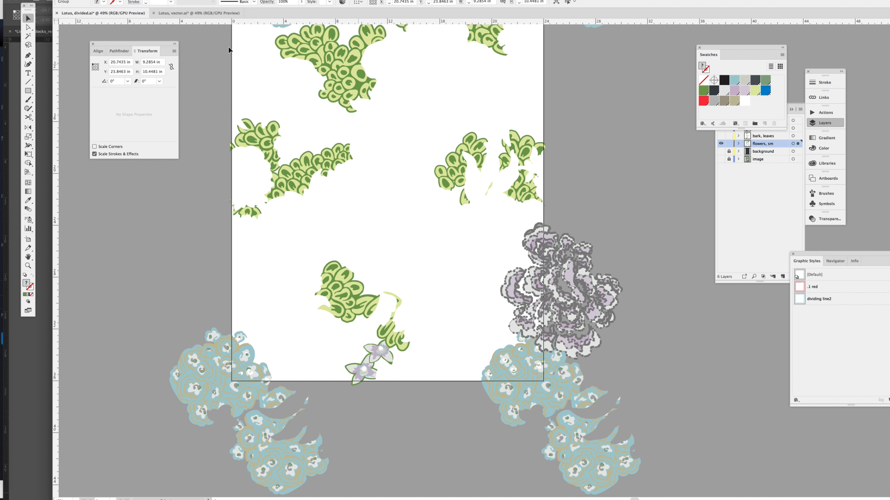
left_click(731, 135)
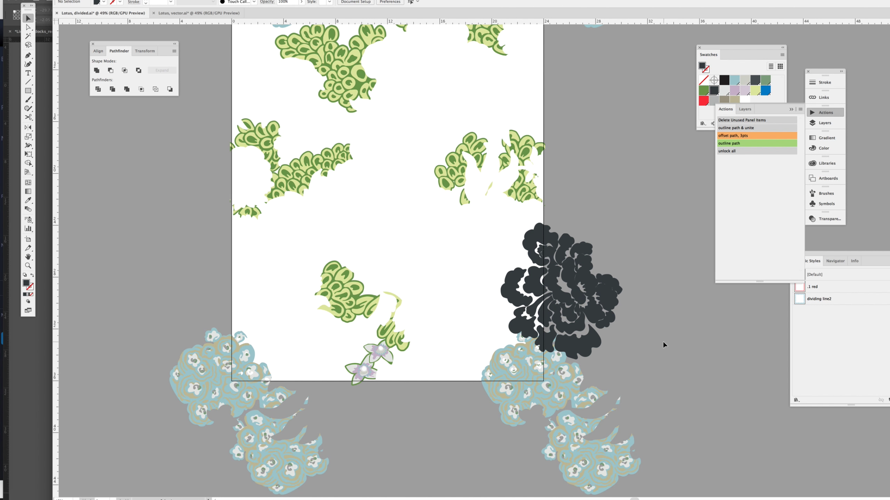
Step: Fill the lower-right blue cluster's offset silhouette with red
scroll(660, 343, "down", 5)
left_click(560, 400)
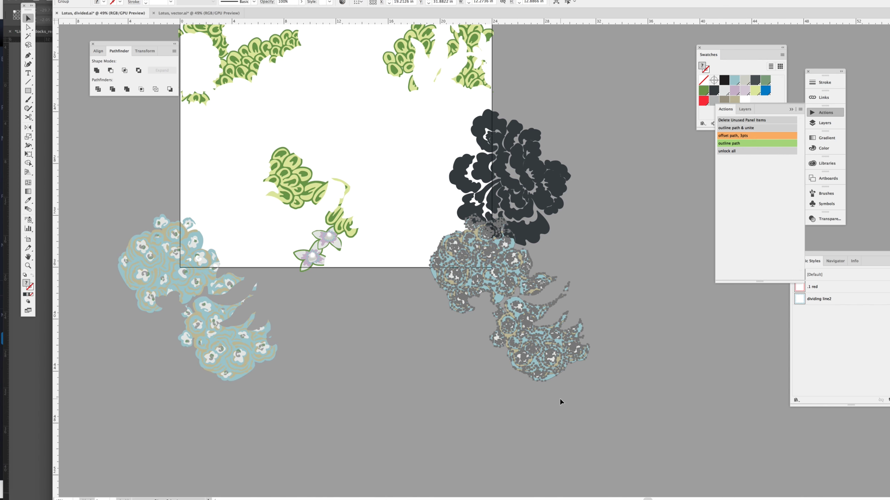
left_click(703, 101)
key("Delete")
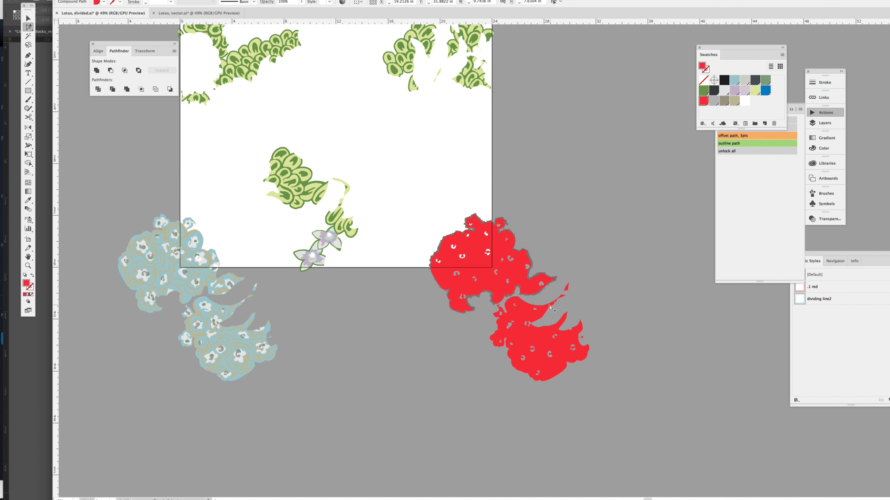
key("ctrl+z")
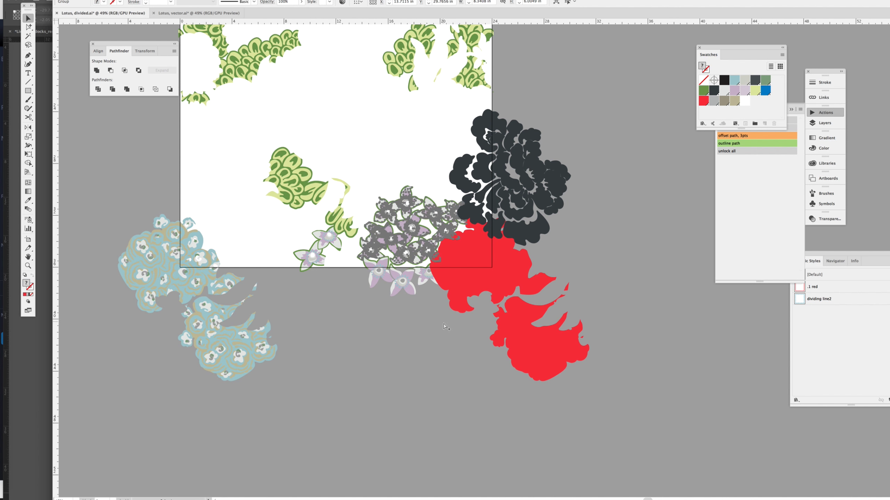
left_click(444, 326)
scroll(444, 327, "up", 1)
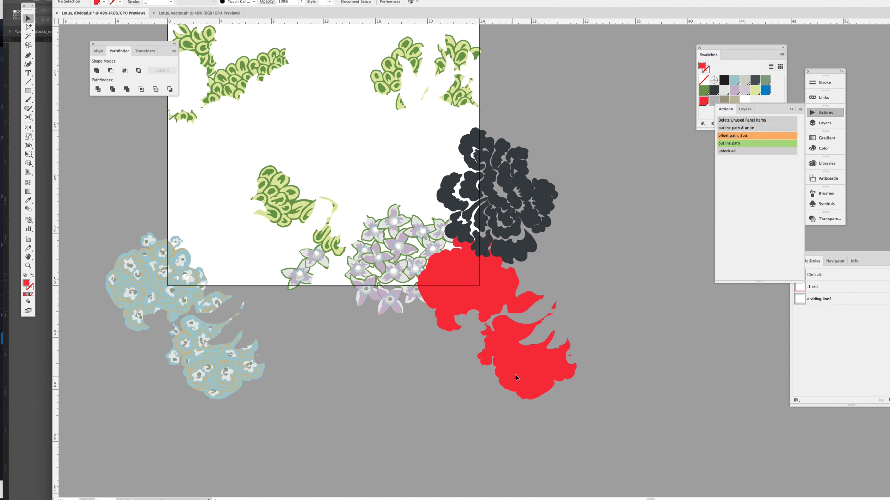
Step: Delete the dark peony offset and clip the blue cluster to the red silhouette
left_click(515, 377)
key("F7")
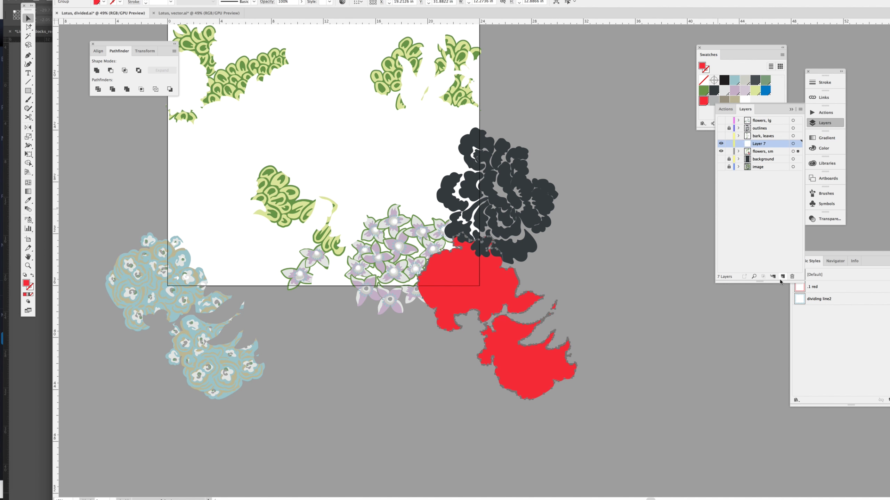
left_click(545, 233)
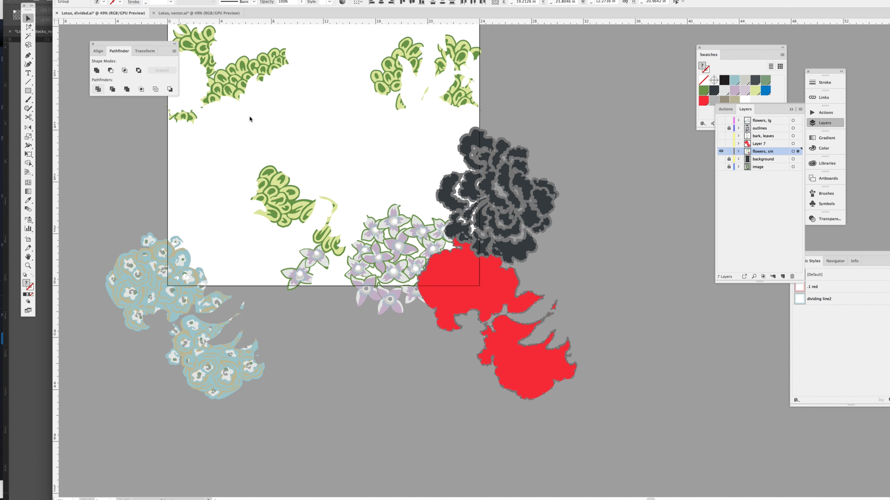
key("Delete")
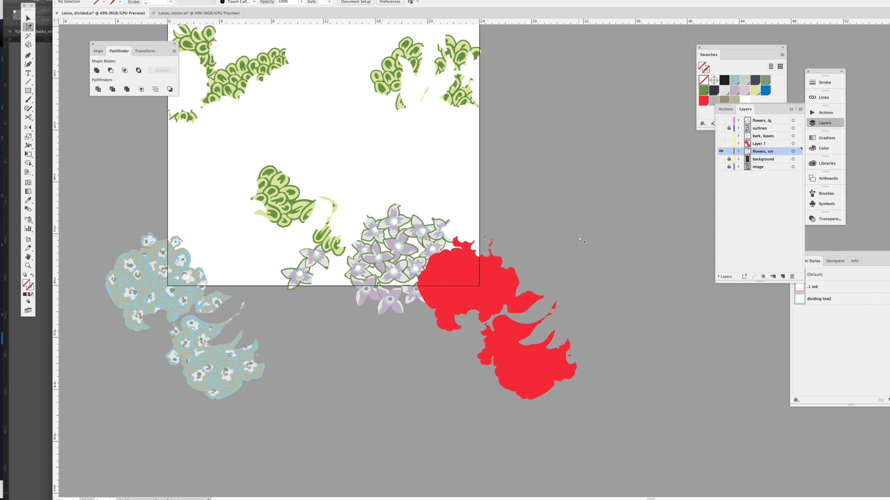
key("v")
left_click(552, 375)
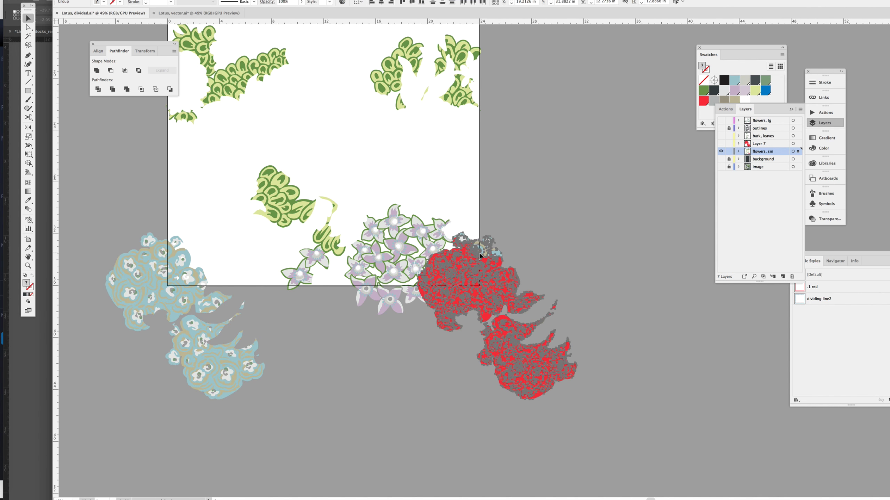
key("ctrl+7")
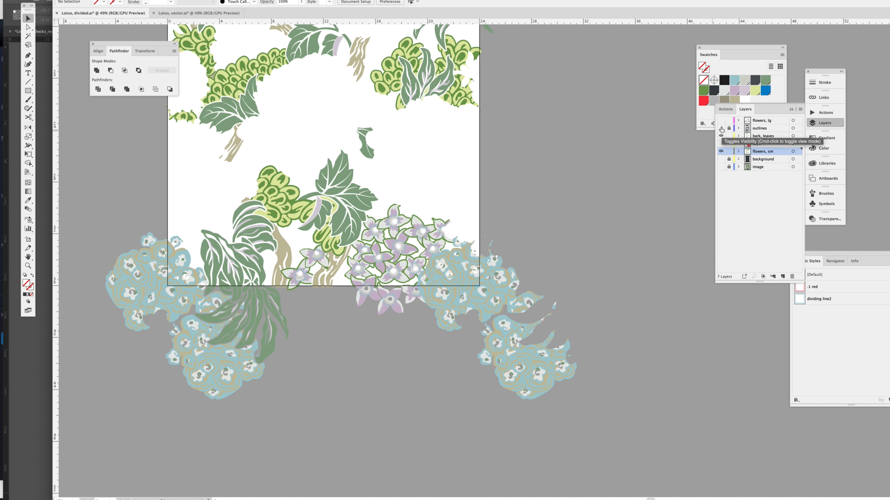
Step: Turn the outlines, large flowers and bark layers back on and view the whole artwork
left_click_drag(721, 143, 720, 122)
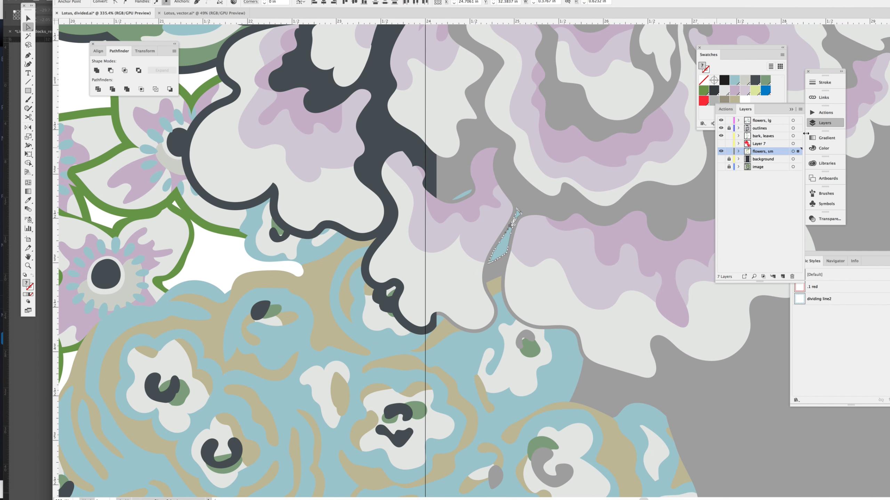
key("ctrl+minus")
key("ctrl+minus")
key("ctrl+minus")
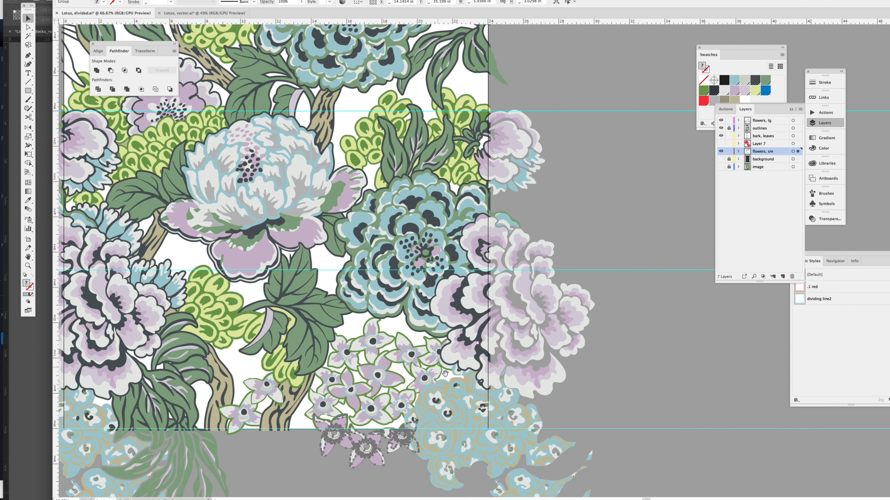
left_click_drag(617, 321, 585, 390)
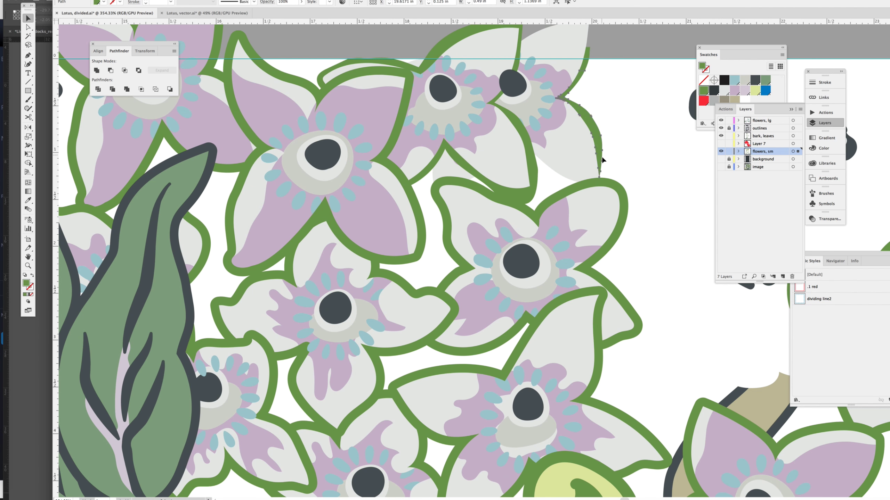
left_click(574, 89)
scroll(559, 64, "down", 1)
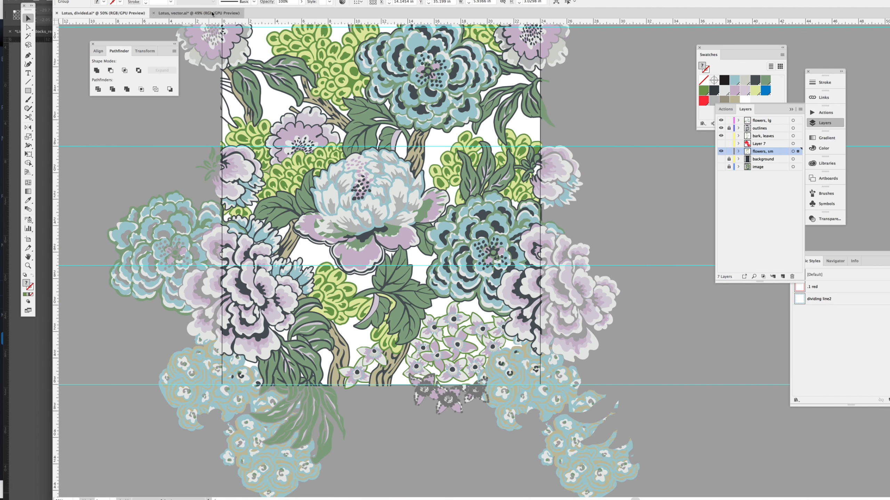
Step: Delete the blue flower cluster in Lotus, vector.ai, then return to Lotus, divided.ai
left_click(212, 13)
left_click(571, 438)
scroll(557, 377, "down", 1)
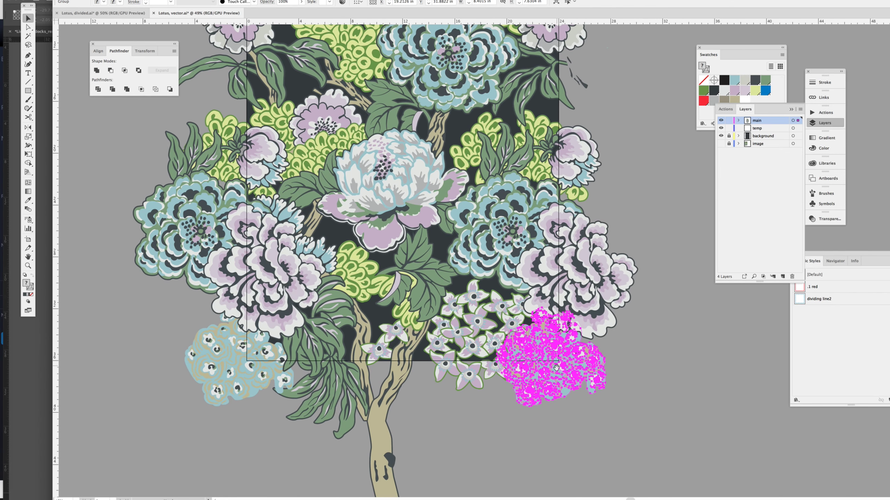
key("Delete")
scroll(458, 309, "up", 2)
key("ctrl+Tab")
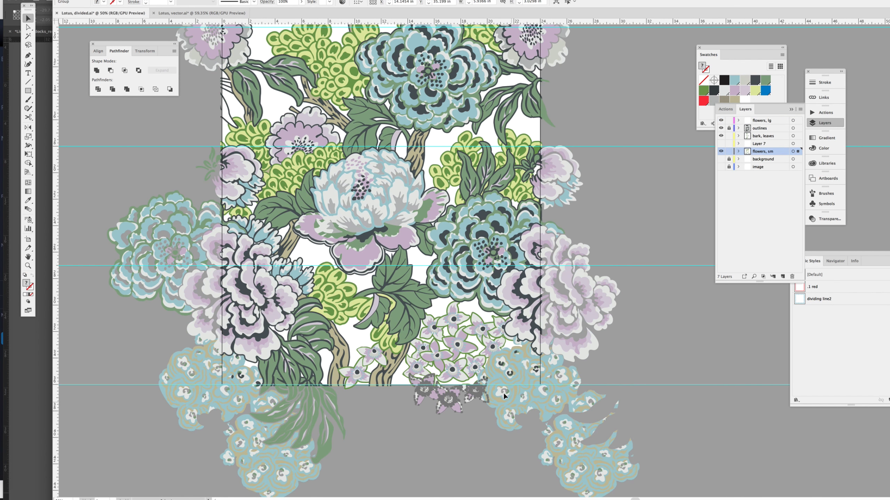
Step: Copy the bottom-edge small flower group 36 in up to the top (Vertical -36 in)
scroll(633, 371, "down", 3)
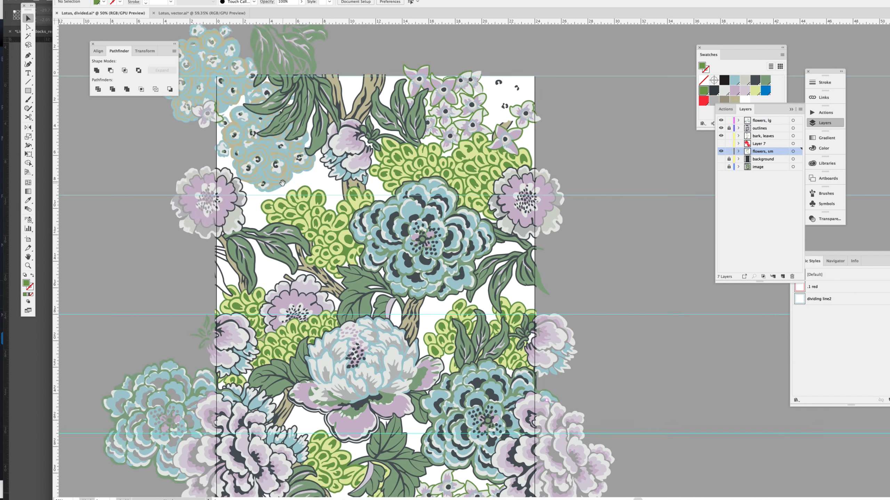
left_click(487, 335)
key("Return")
key("Return")
key("ctrl+minus")
key("ctrl+minus")
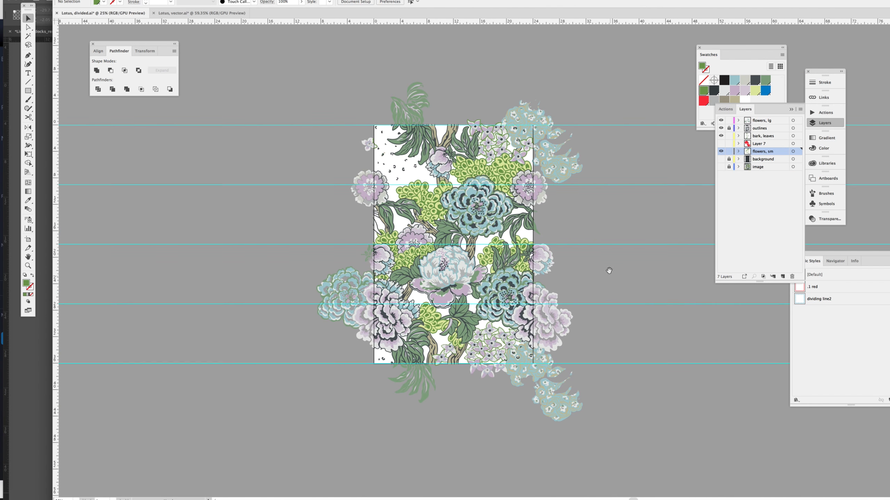
key("Return")
key("alt+Return")
left_click(643, 345)
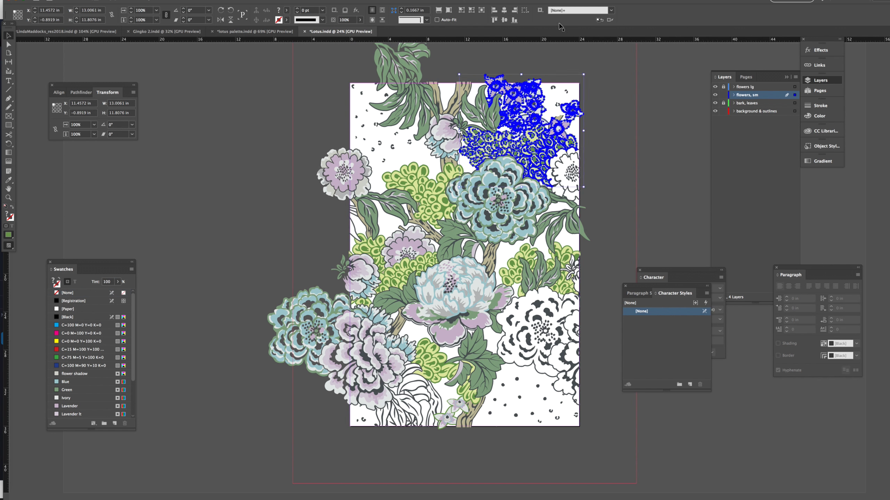
Step: Hide the flowers lg, background & outlines, and bark, leaves layers
left_click(587, 119)
left_click(714, 87)
left_click(714, 111)
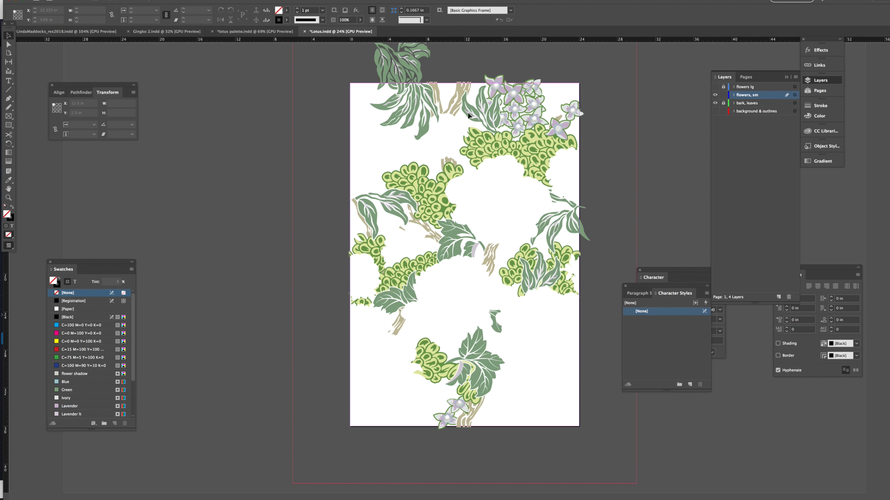
left_click(715, 103)
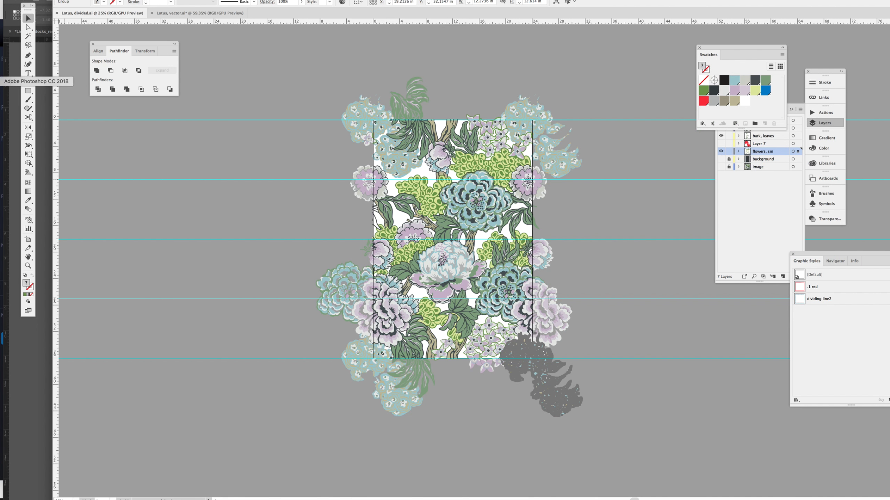
Step: Paste the green outline artwork onto the pasteboard beside the page
scroll(209, 176, "up", 10)
left_click(209, 176)
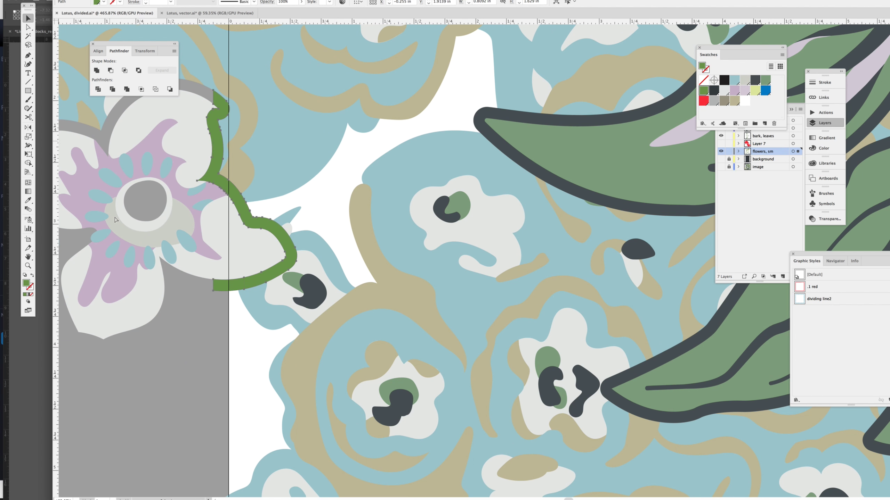
scroll(149, 323, "down", 10)
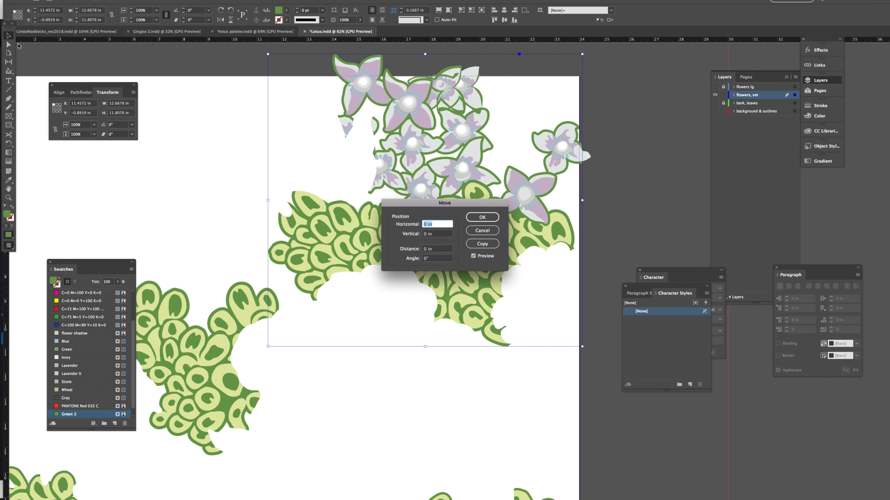
left_click(481, 226)
key("ctrl+z")
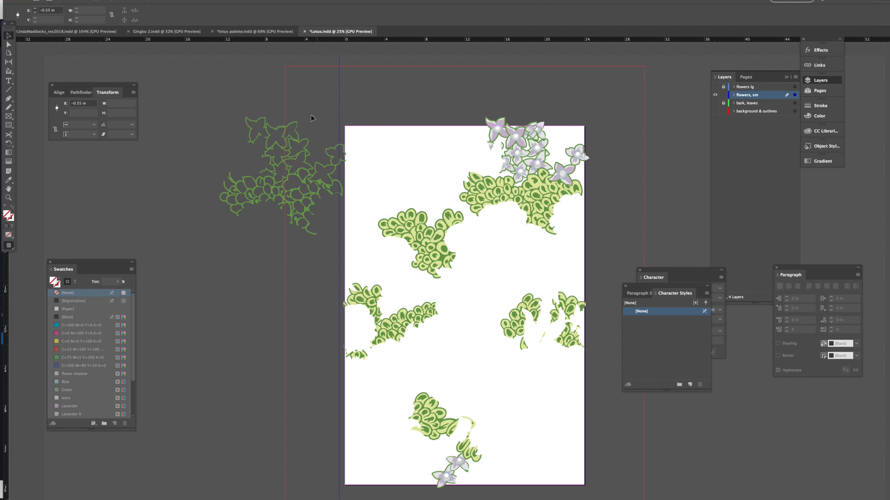
Step: Try Pathfinder and path commands on the green outline art, discarding the changes
left_click(228, 175)
left_click(81, 92)
left_click(116, 0)
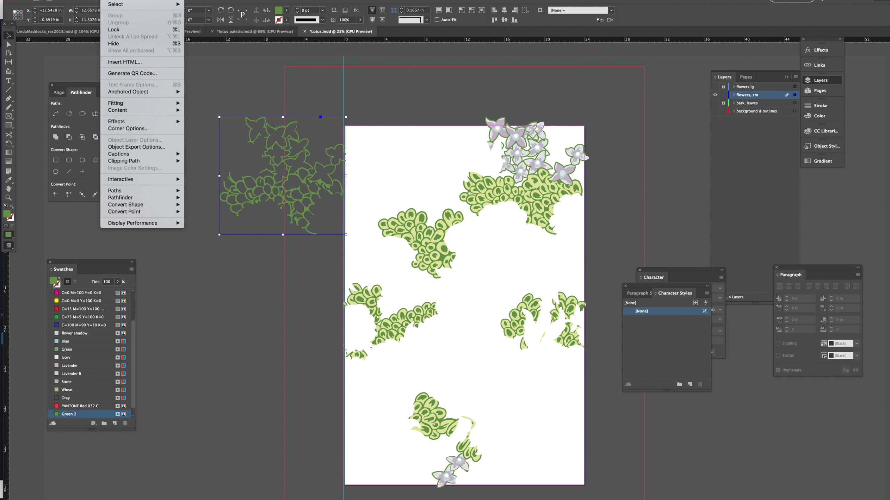
left_click(411, 143)
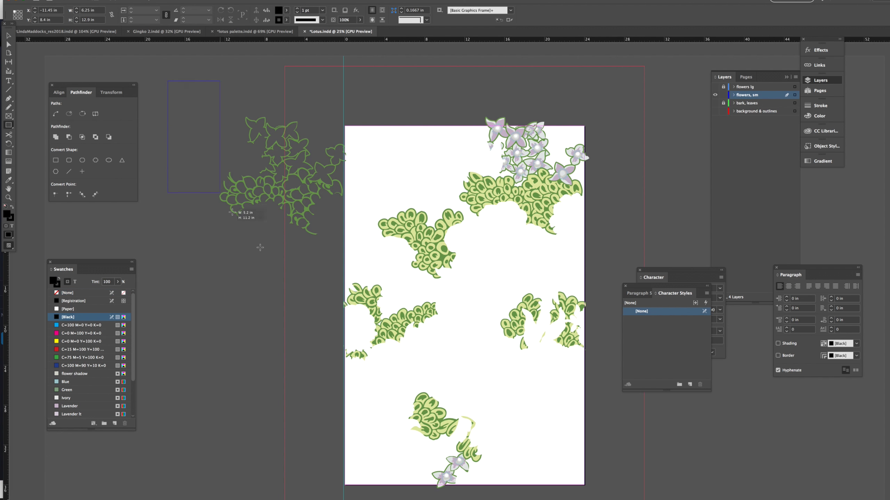
left_click_drag(260, 247, 344, 286)
key("ctrl+z")
Step: Select the small flower cluster on the page and open Object > Transform > Move
scroll(340, 228, "up", 3)
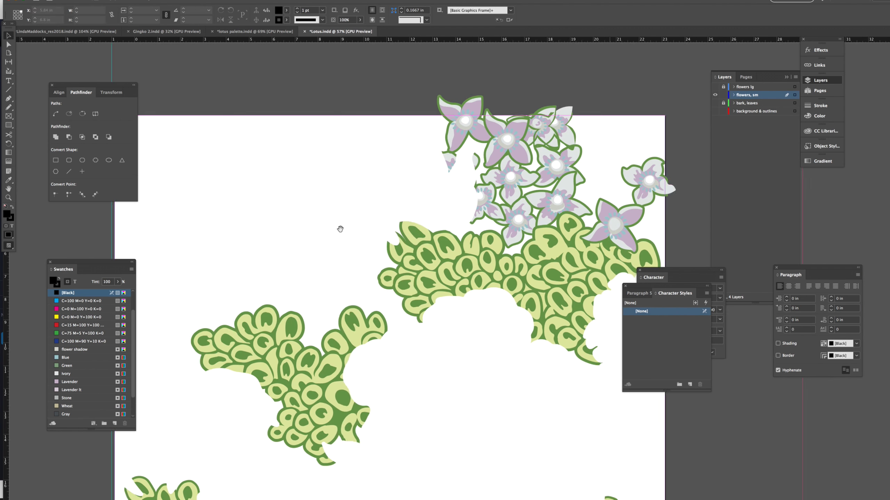
left_click_drag(340, 229, 287, 232)
left_click(587, 182)
key("Return")
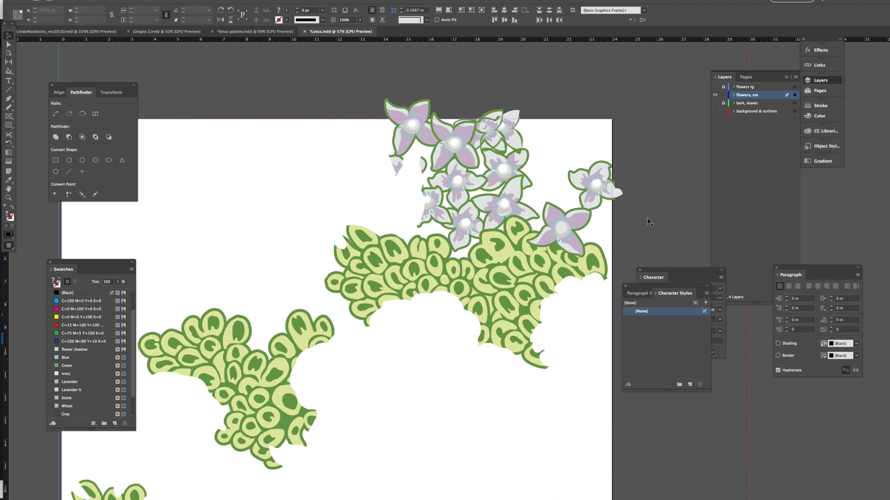
left_click(600, 180)
key("Return")
key("Return")
mouse_move(366, 257)
left_mouse_down()
mouse_move(364, 242)
mouse_move(284, 297)
left_mouse_up()
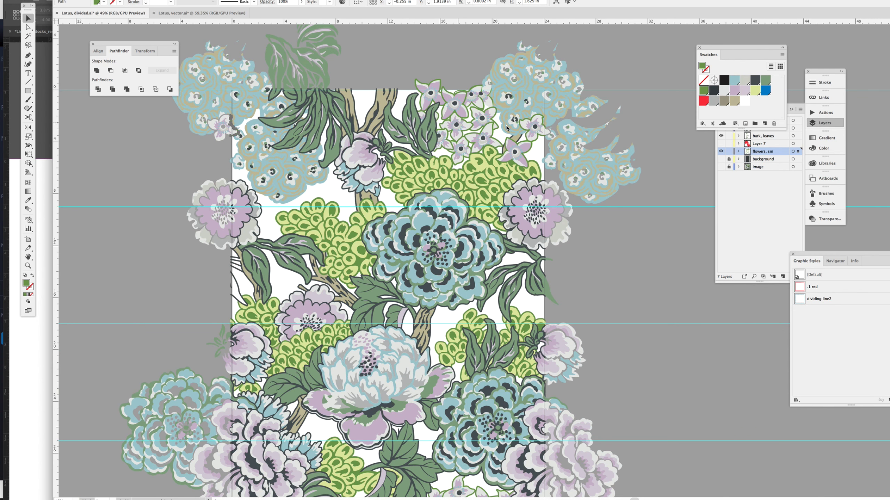
Step: Zoom in on the small flowers along the artboard's top edge
left_click(533, 128)
left_click(534, 129)
left_click(825, 112)
scroll(415, 66, "down", 2)
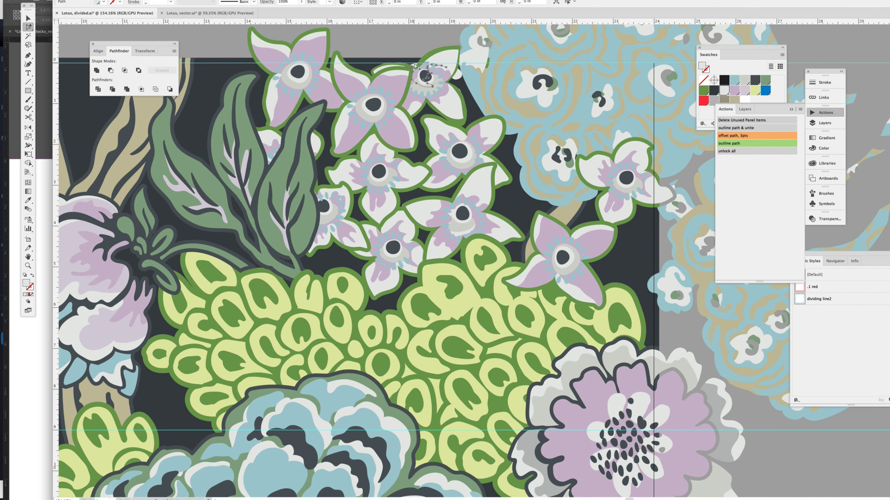
scroll(461, 91, "up", 5)
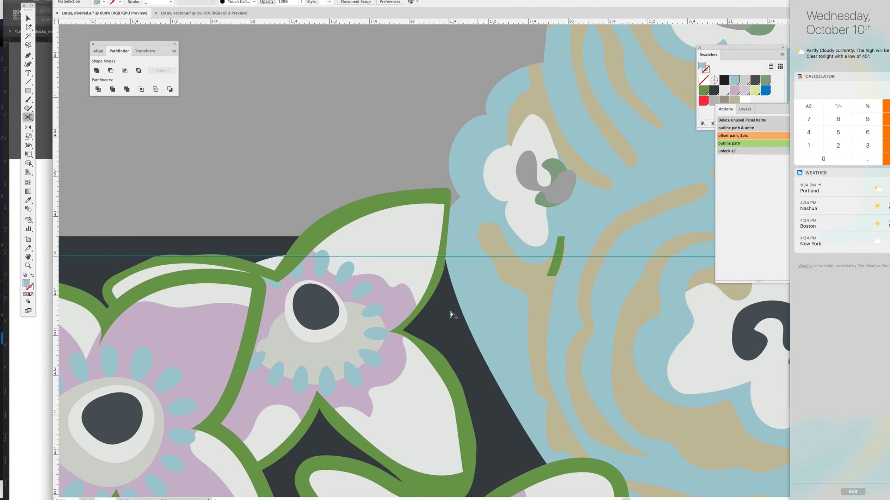
Step: Delete the dark shape behind the flower centre using Outline view and Direct Selection
key("a")
key("ctrl+y")
left_click(421, 385)
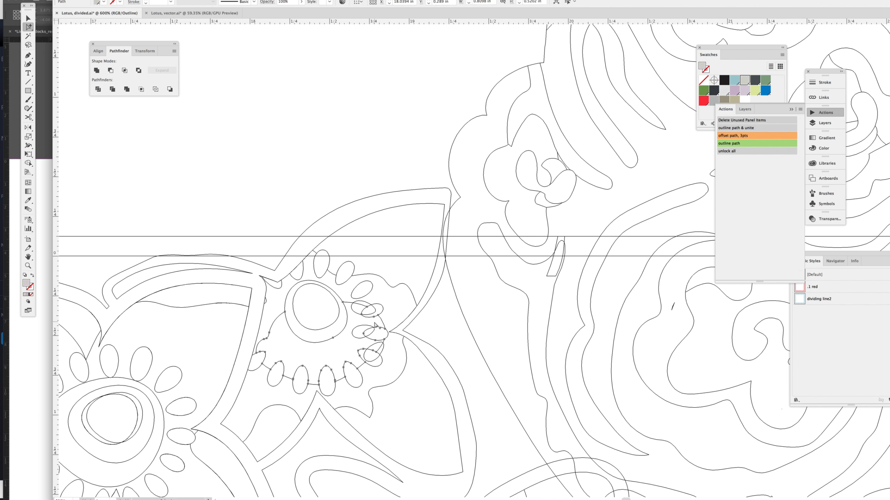
key("ctrl+y")
key("shift+ctrl+a")
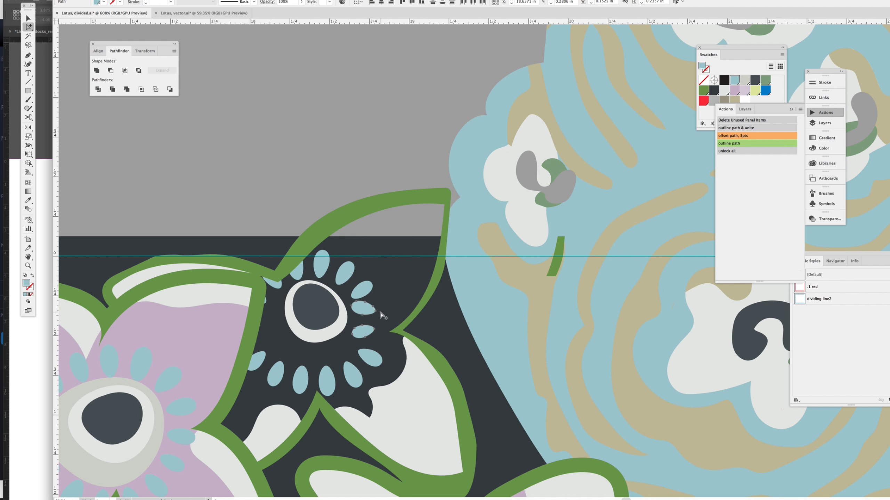
left_click_drag(387, 321, 296, 277)
key("ctrl+z")
key("ctrl+shift+z")
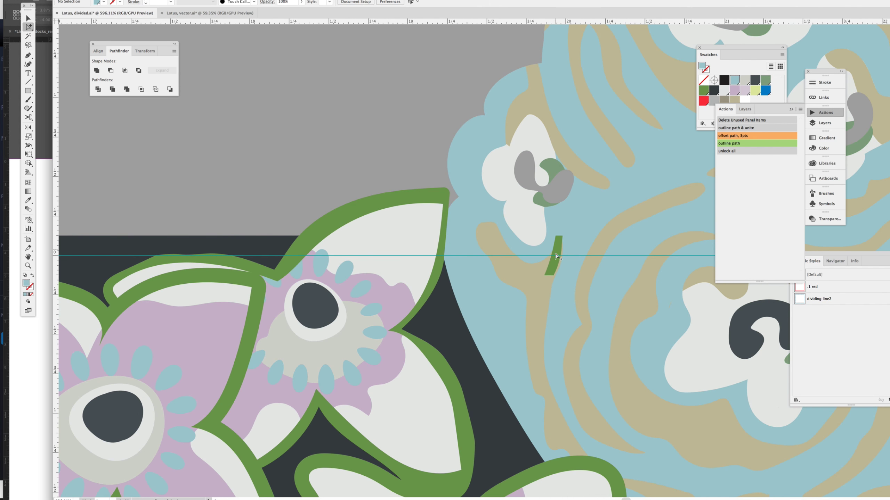
scroll(477, 313, "down", 5)
scroll(478, 313, "down", 2)
scroll(478, 313, "down", 5)
scroll(455, 361, "right", 2)
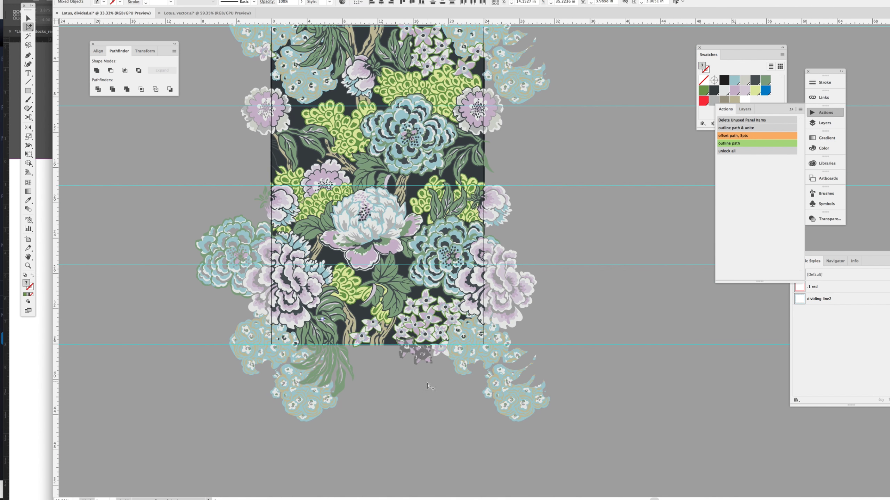
Step: Hide the flowers, lg and bark, leaves layers
scroll(431, 386, "up", 5)
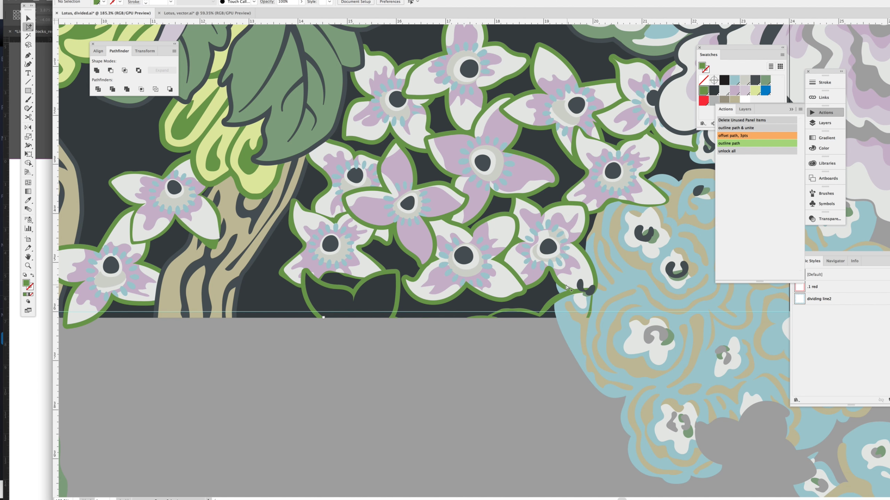
scroll(584, 322, "down", 5)
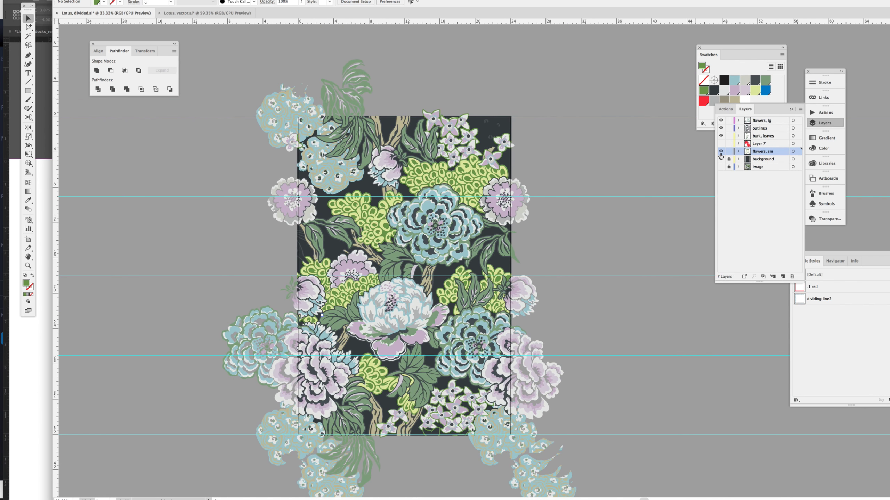
left_click(721, 120)
left_click(721, 136)
scroll(546, 430, "up", 2)
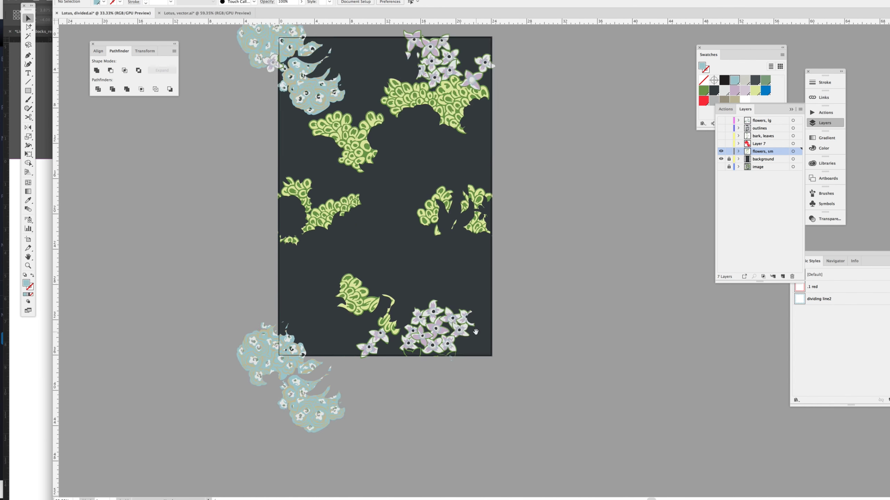
scroll(428, 448, "up", 1)
scroll(429, 448, "up", 2)
scroll(429, 448, "right", 3)
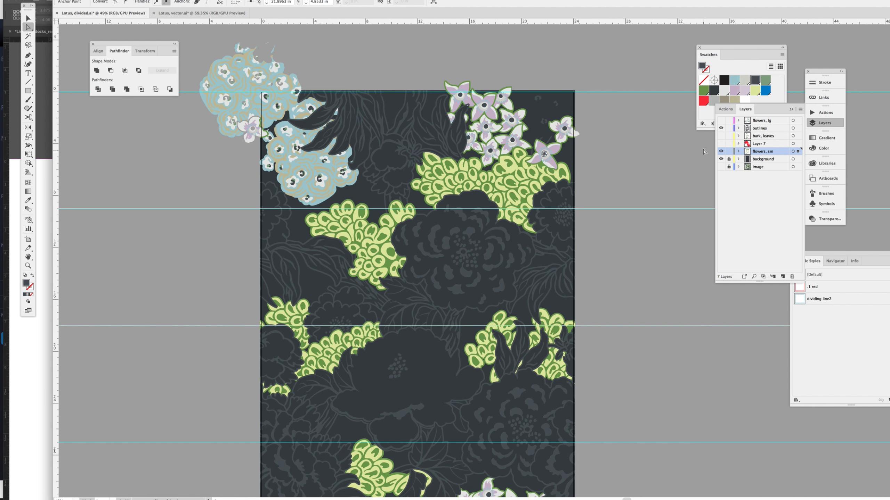
Step: Try an offset outline on the upper-right green leaf cluster, then undo it
left_click(571, 189)
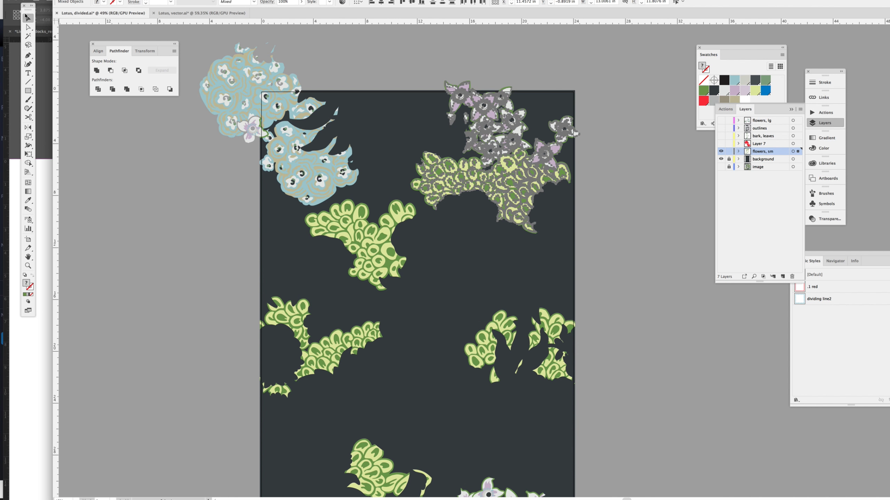
key("Return")
key("ctrl+z")
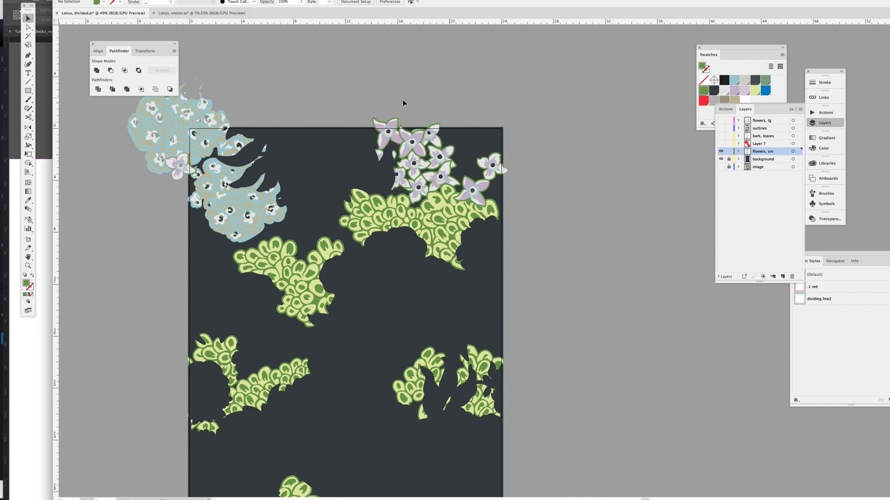
scroll(580, 364, "down", 5)
scroll(455, 315, "up", 5)
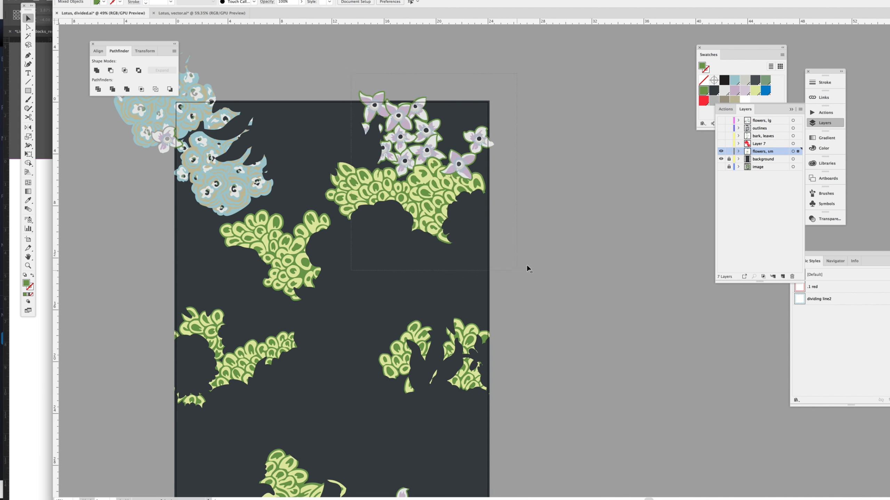
Step: Hide the dark background and place a moved copy of the lilac flowers below the artboard
left_click(721, 160)
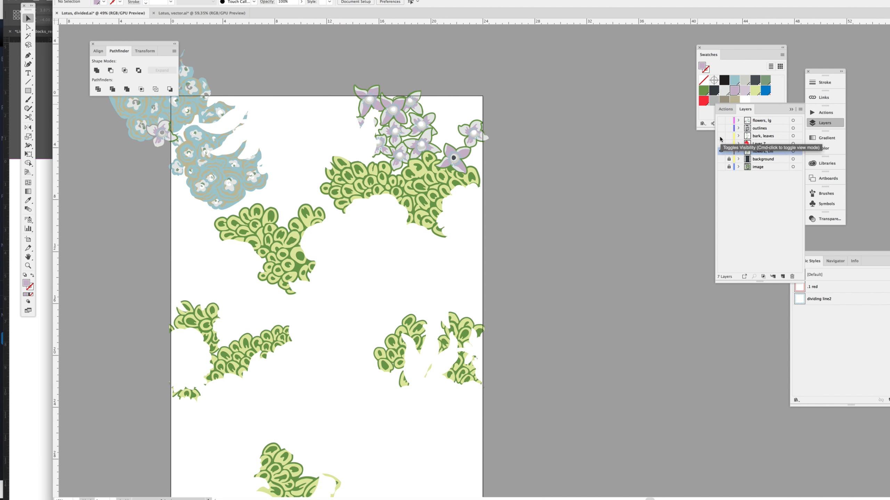
left_click(402, 107)
scroll(512, 162, "down", 5)
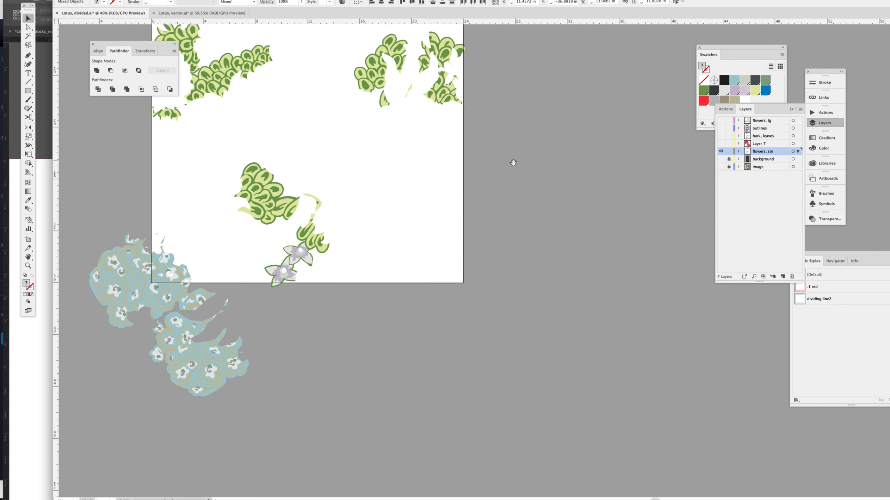
scroll(486, 318, "down", 3)
key("Return")
left_click(725, 306)
left_click_drag(478, 445, 456, 390)
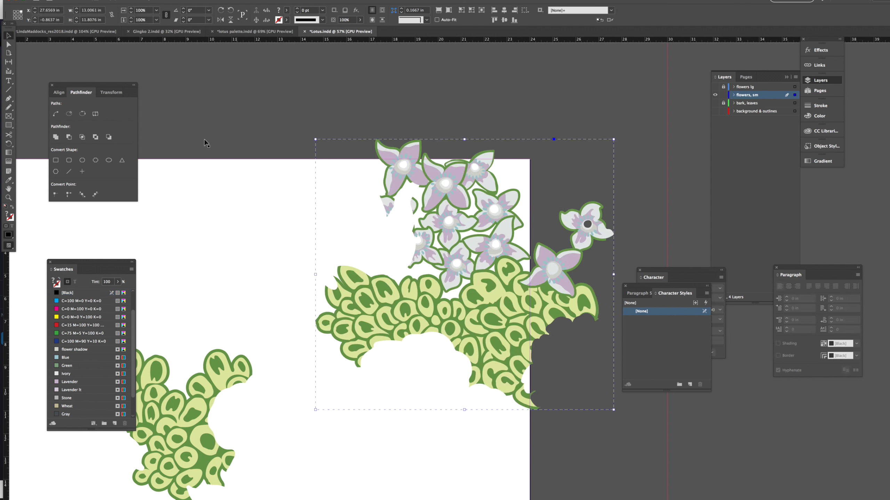
Step: Try another fill on the small lilac flower's centre, then revert it to dark
left_click(144, 51)
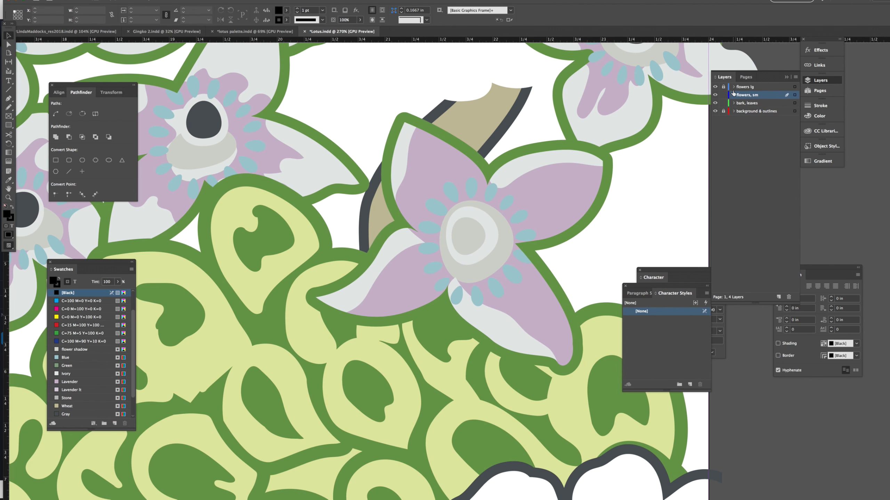
key("ctrl+alt+shift+v")
left_click(715, 95)
key("ctrl+z")
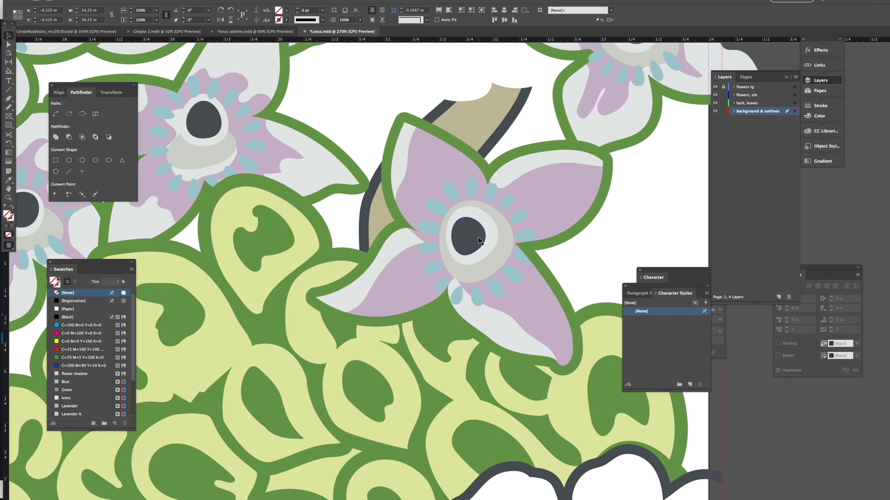
Step: Hide the bark, leaves layer, reselect the flower-centre group and undo the recent recolouring edits
left_click(715, 102)
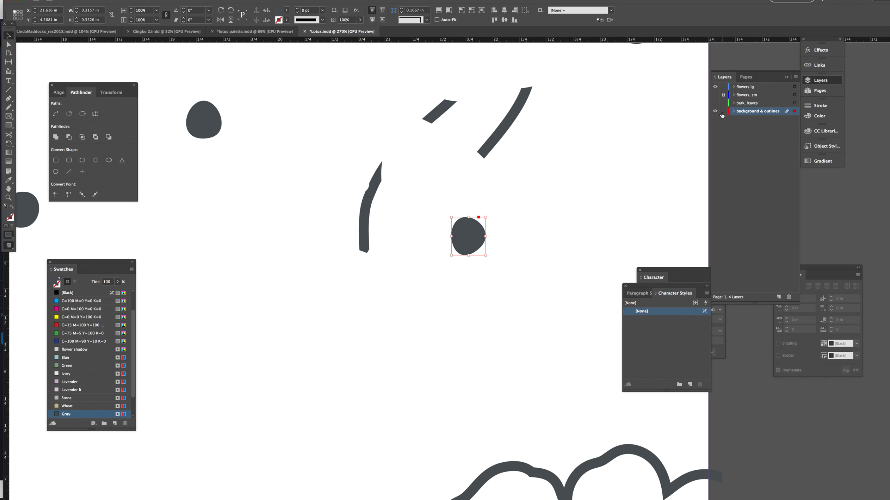
left_click(455, 224)
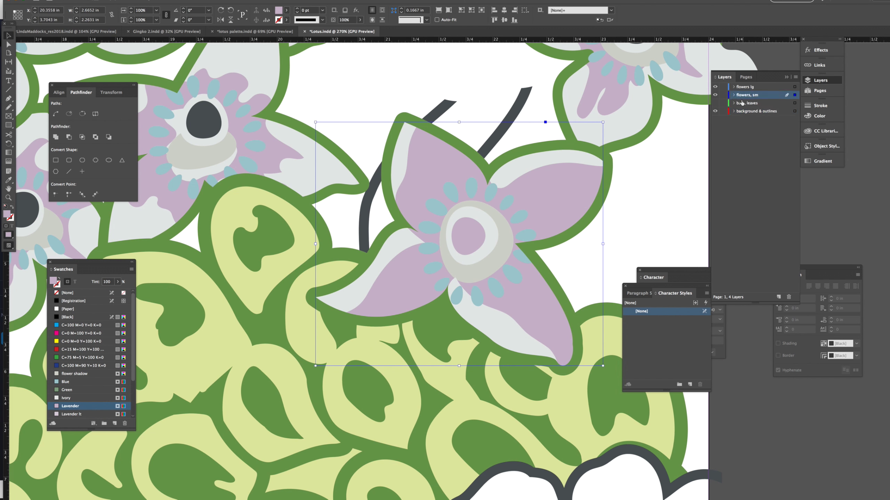
key("ctrl+z")
key("ctrl+z")
key("ctrl+z")
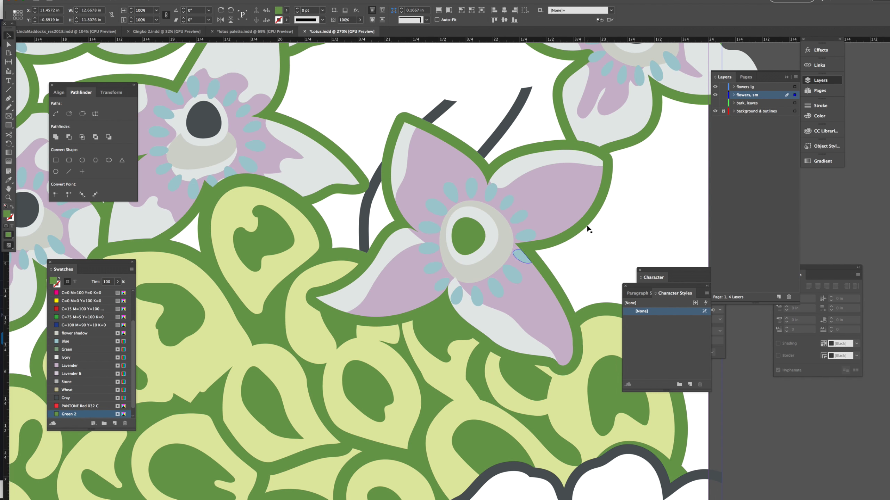
key("ctrl+z")
key("ctrl+z")
key("ctrl+z")
key("ctrl+z")
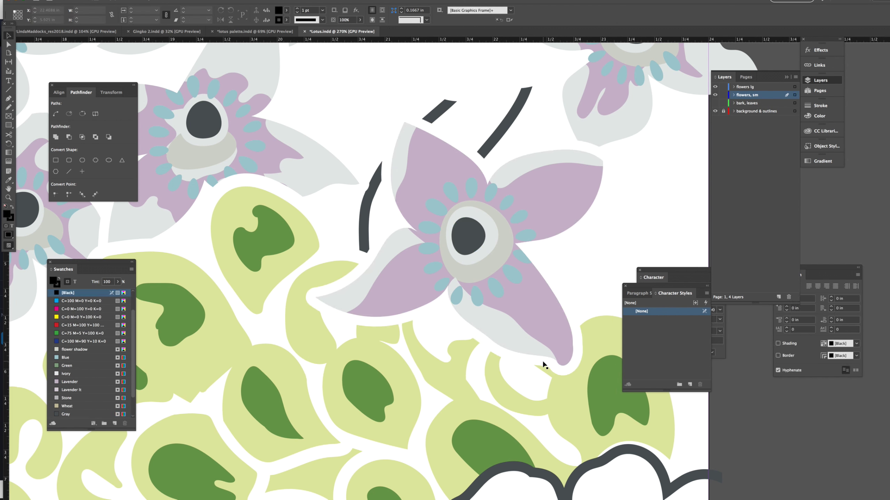
key("ctrl+z")
key("ctrl+z")
key("ctrl+z")
Step: Hide the flowers lg and bark, leaves layers and bring the upper flower cluster into view
key("ctrl+0")
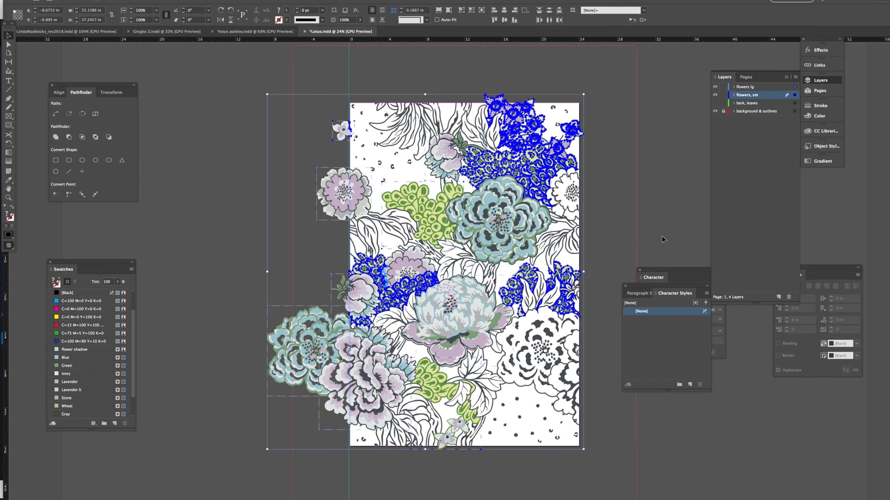
key("ctrl+z")
key("ctrl+z")
key("ctrl+z")
key("ctrl+z")
left_click_drag(470, 88, 602, 220)
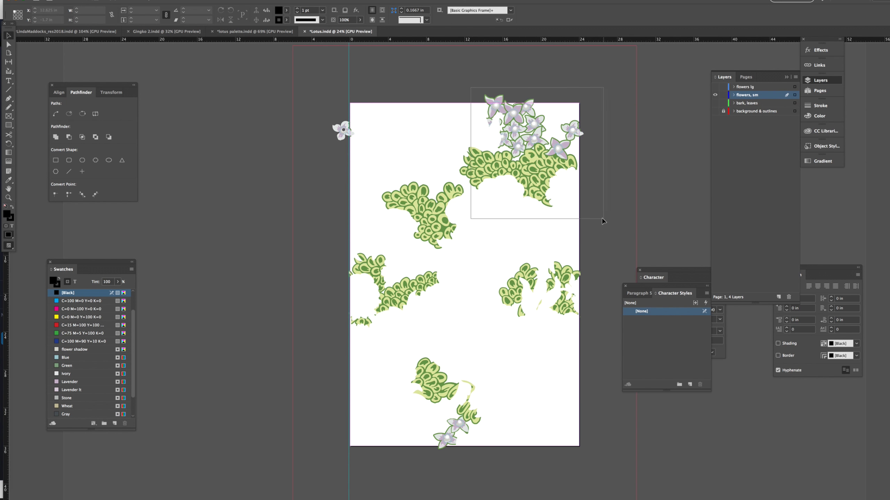
key("ctrl+z")
key("ctrl+z")
key("ctrl+z")
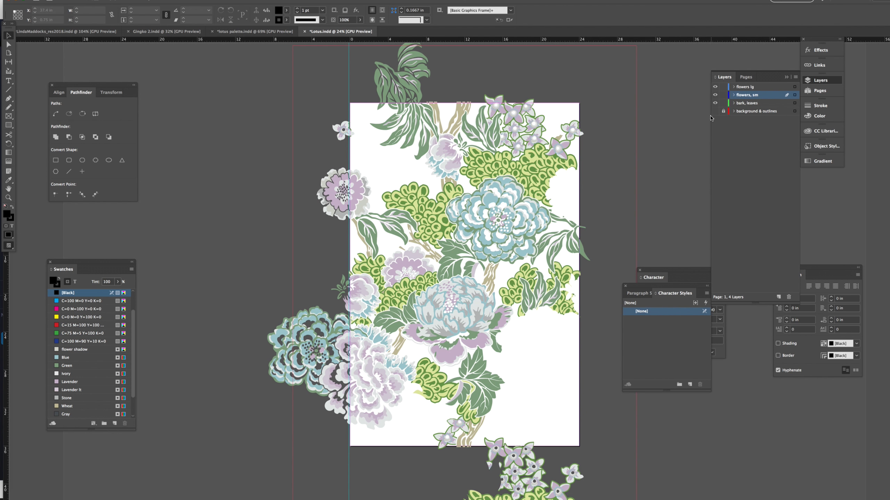
scroll(517, 320, "down", 1)
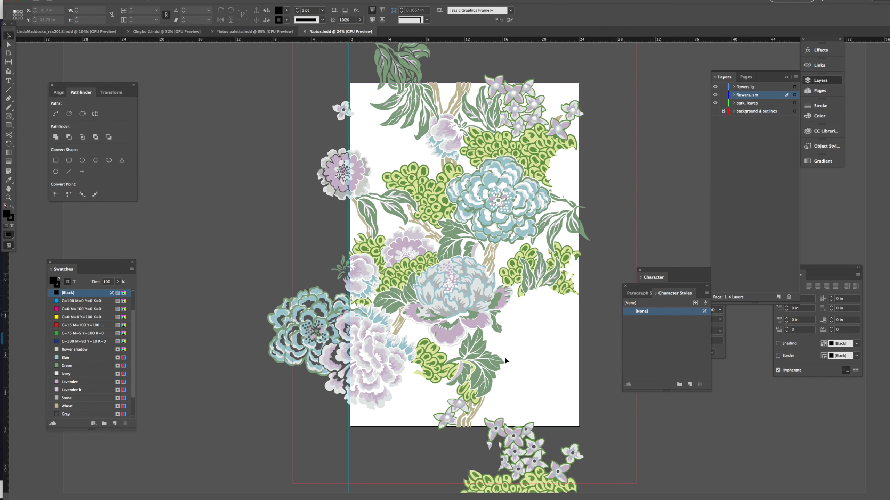
key("ctrl+z")
scroll(408, 332, "up", 3)
scroll(512, 307, "right", 3)
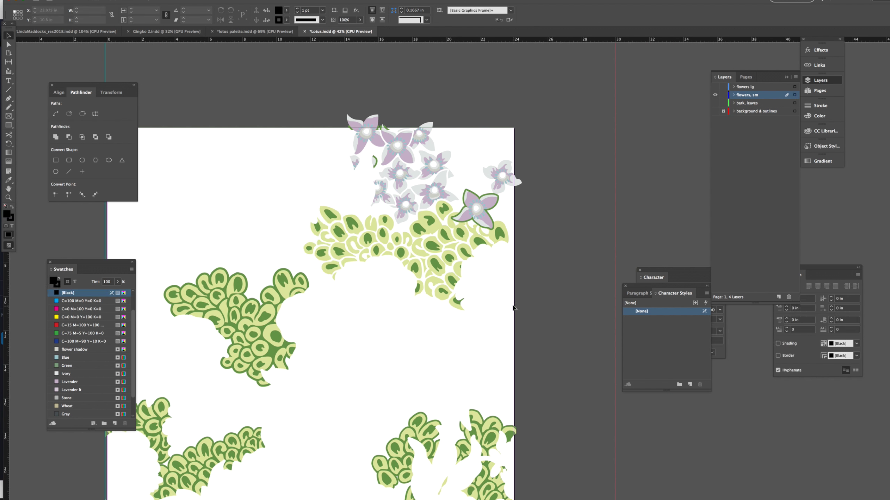
scroll(371, 234, "up", 2)
key("ctrl+z")
key("ctrl+z")
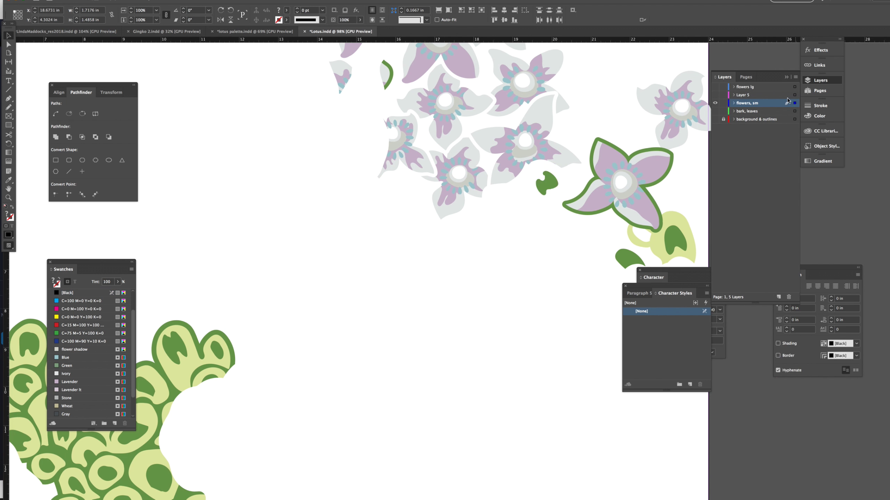
scroll(388, 182, "up", 2)
key("ctrl+shift+z")
key("ctrl+minus")
key("ctrl+minus")
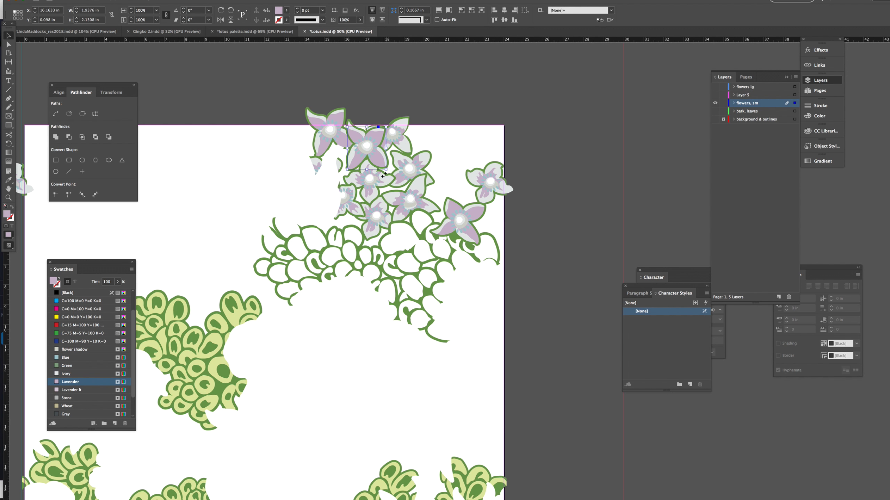
Step: Copy the small lilac flowers and green-outlined artwork 36 in lower with Move
key("ctrl+a")
key("Return")
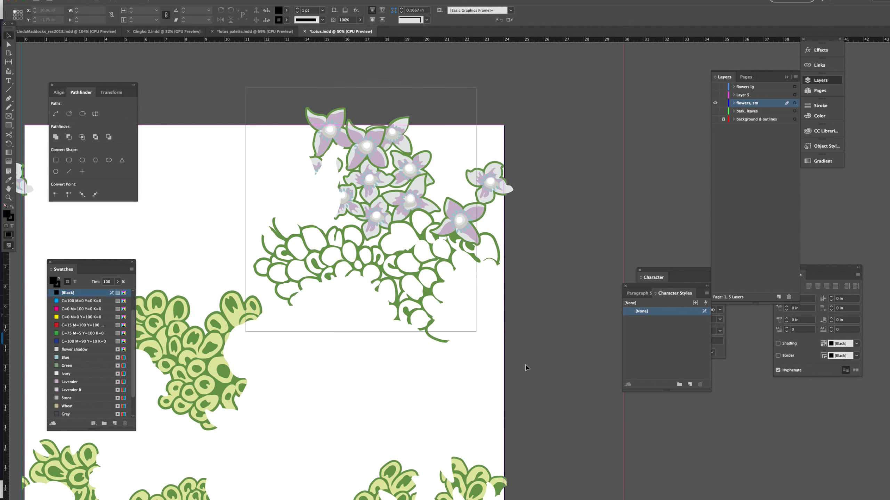
key("ctrl+shift+m")
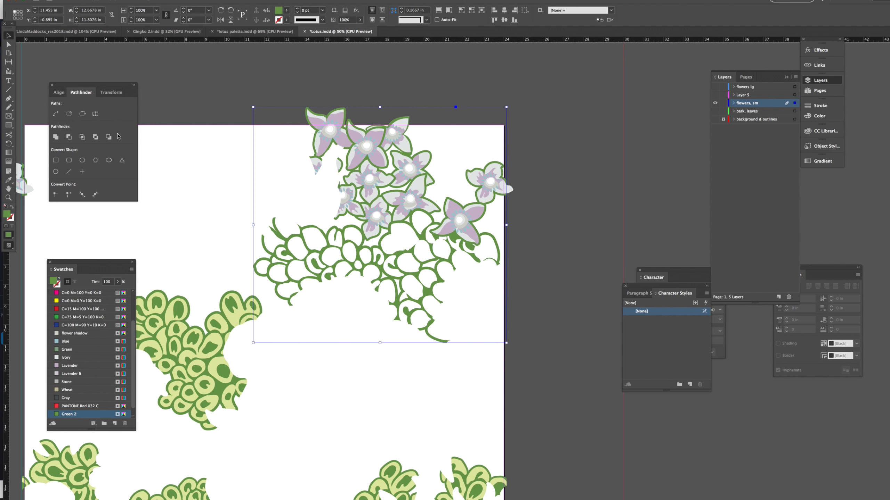
left_click(486, 247)
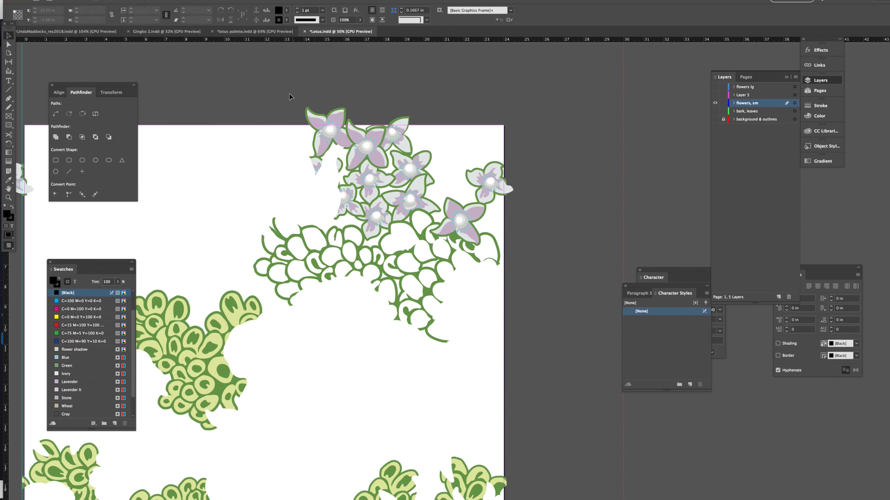
left_click(355, 116)
scroll(371, 114, "up", 5)
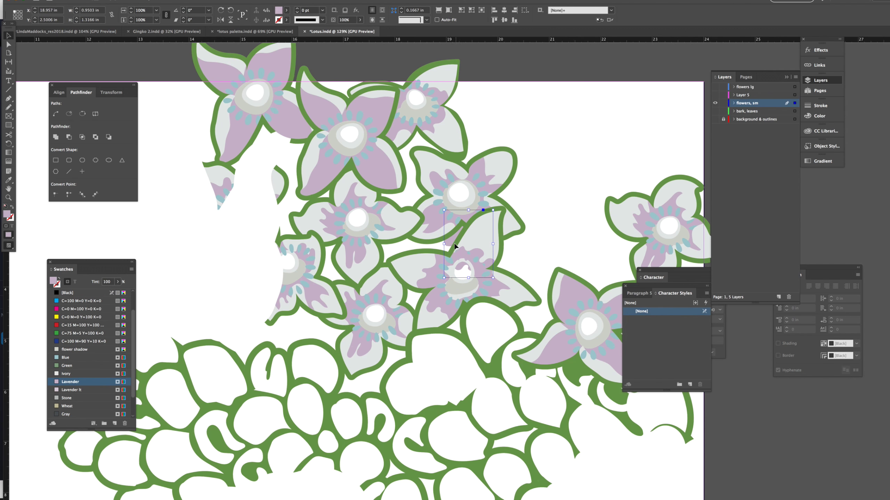
scroll(567, 181, "down", 5)
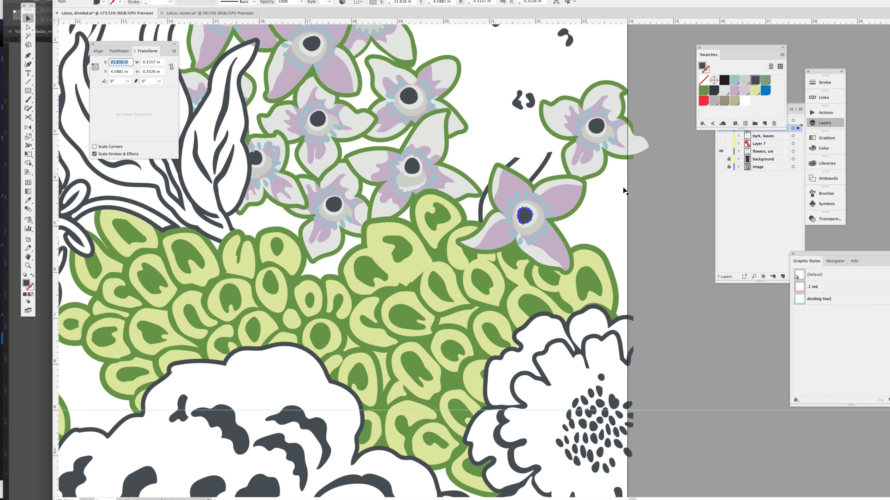
scroll(624, 191, "down", 5)
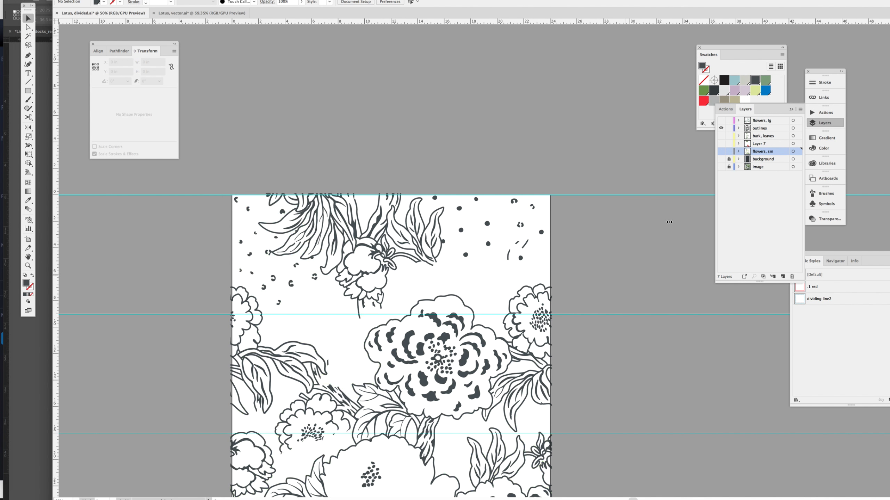
Step: Hide every layer except Layer 7 and select the green leaf cluster
left_click(720, 143, "alt")
scroll(562, 207, "up", 5)
left_click(471, 232)
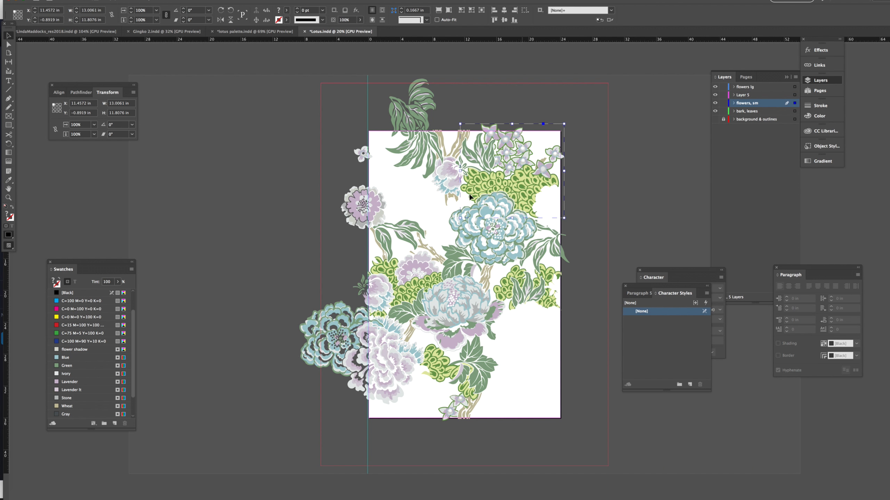
Step: Duplicate the lavender-flower frame 36 in lower, delete the top one, and adjust layer visibility
key("ctrl+alt+shift+d")
left_click(614, 208)
left_click(715, 102, "alt")
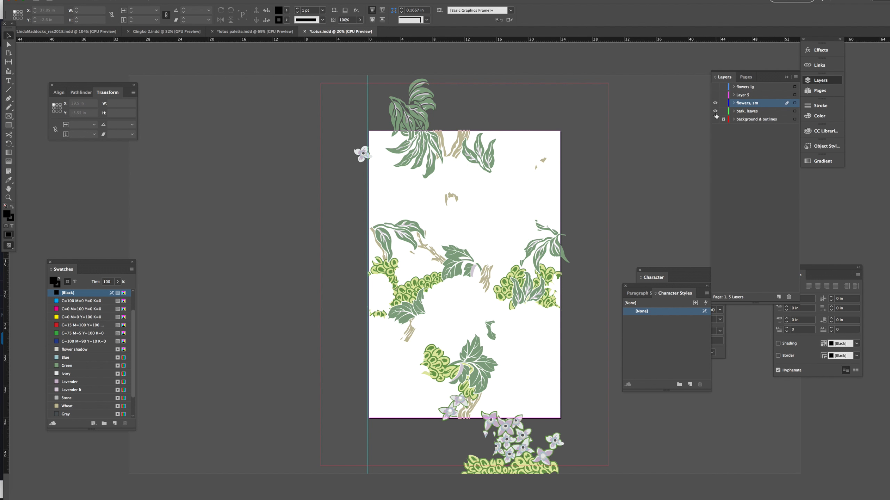
key("Delete")
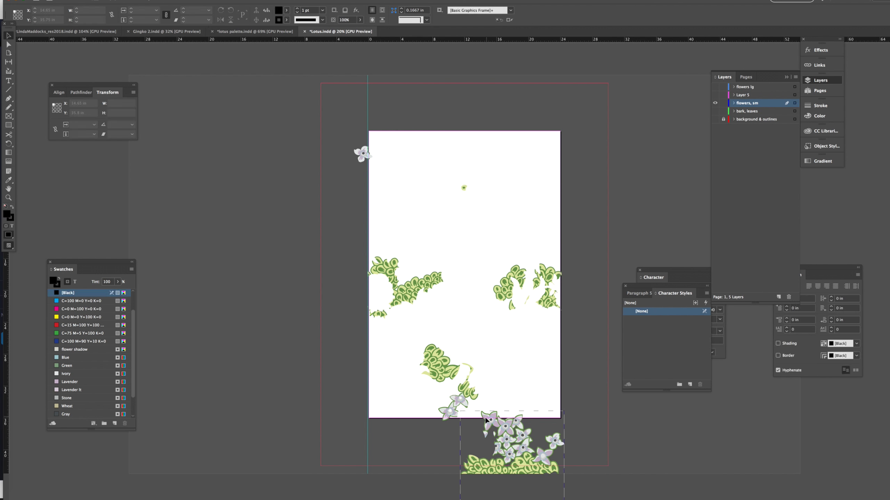
left_click_drag(715, 86, 715, 94)
Step: Paste the Illustrator flower art in place and show the bark, leaves and background & outlines layers
key("super+Tab")
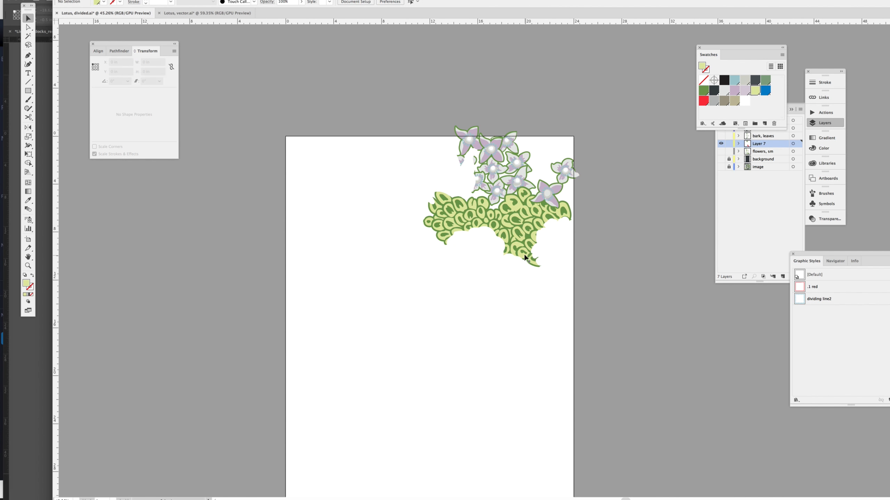
key("super+Tab")
key("super+v")
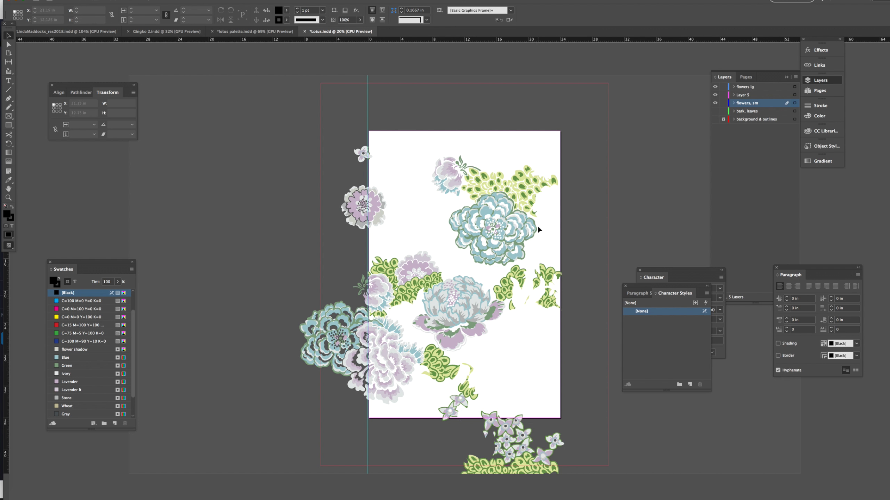
key("super+Tab")
key("super+Tab")
key("super+z")
key("super+alt+shift+v")
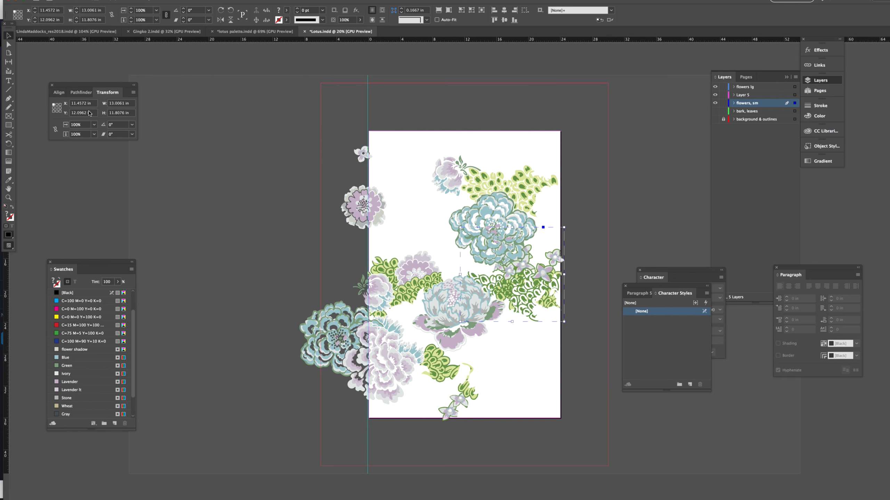
left_click_drag(715, 111, 715, 140)
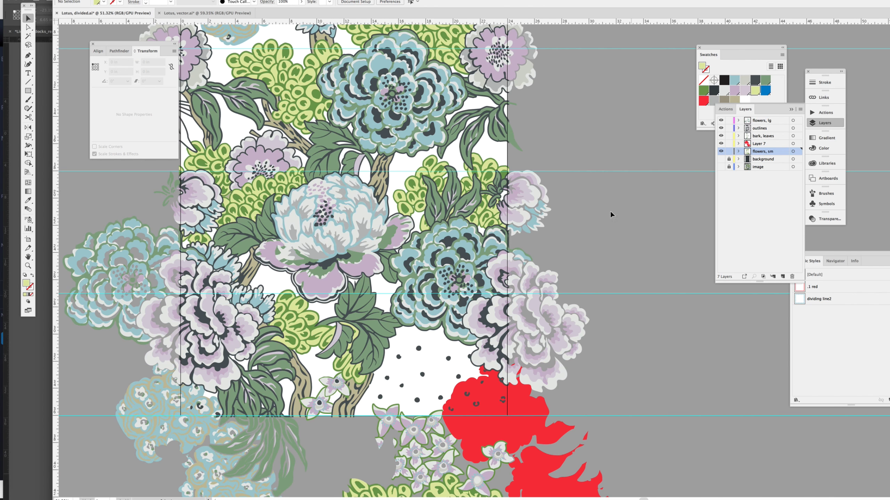
Step: Switch to Lotus, divided.ai and display the artwork in Outline view
left_click(188, 13)
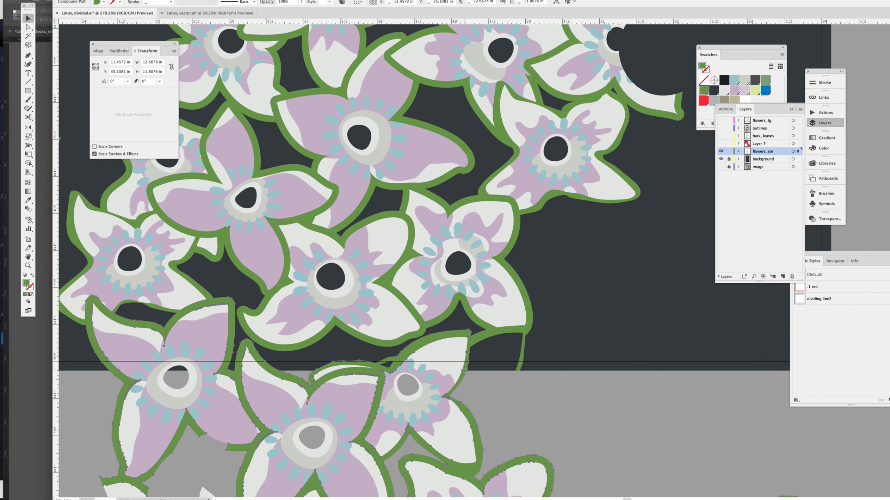
key("ctrl+y")
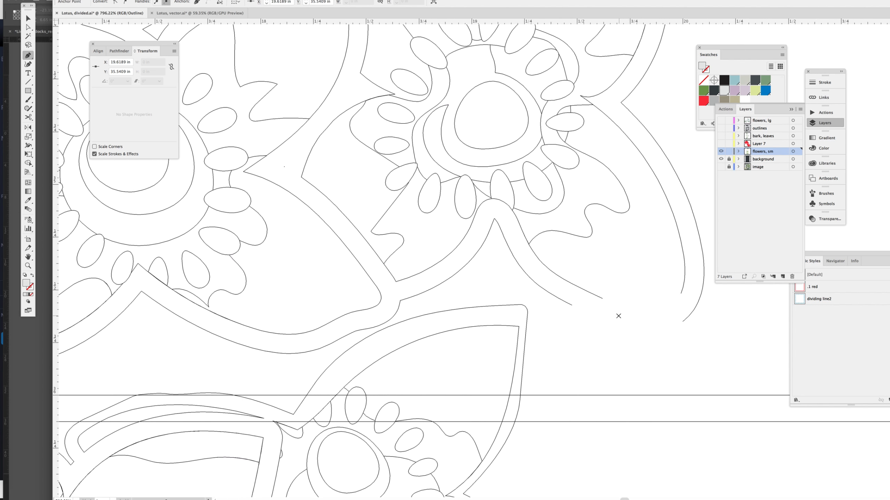
Step: Return to Preview, deselect the drawn path and zoom out to the lower flower clusters
key("ctrl+y")
left_click(118, 55)
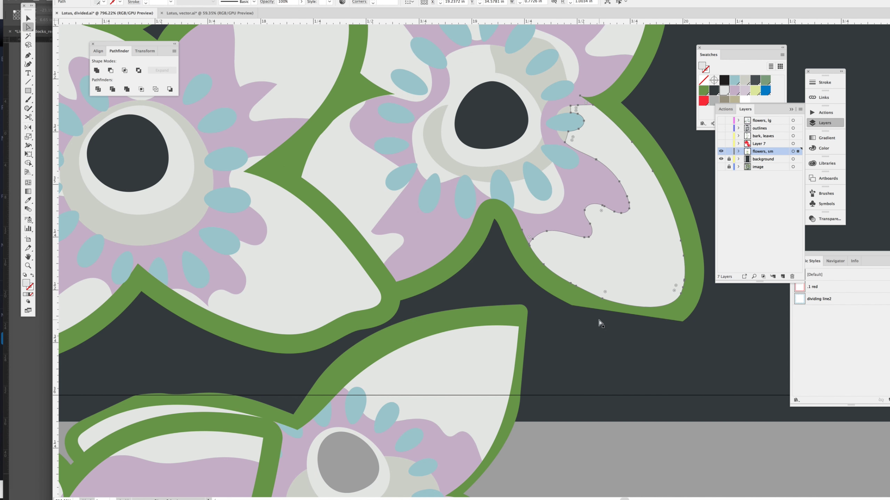
left_click(601, 322)
key("ctrl+y")
left_click(719, 301, "ctrl")
key("ctrl+y")
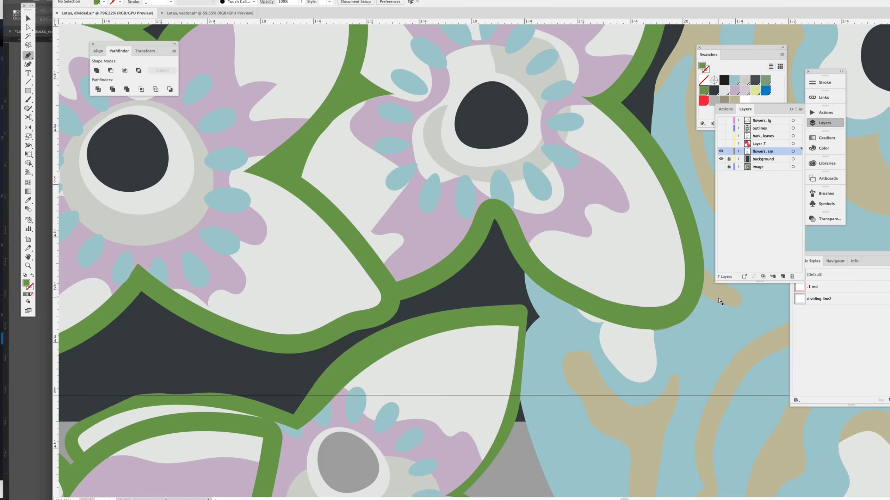
key("ctrl+minus")
key("ctrl+minus")
key("ctrl+minus")
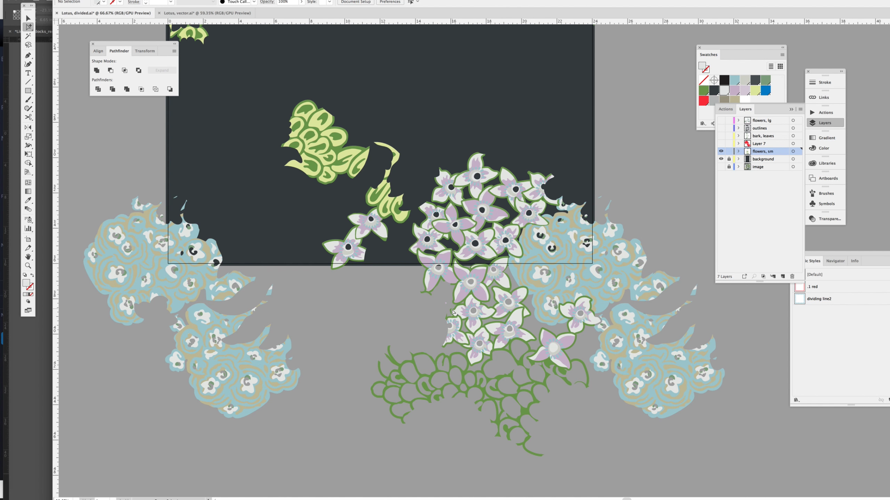
left_click_drag(452, 312, 584, 285)
scroll(583, 285, "down", 2)
Step: Select the green lattice together with the small lilac flowers
key("v")
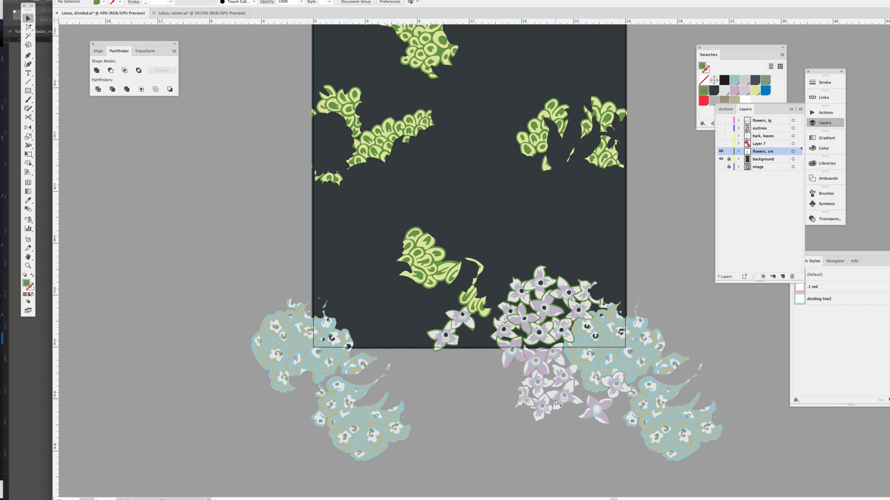
left_click(552, 425)
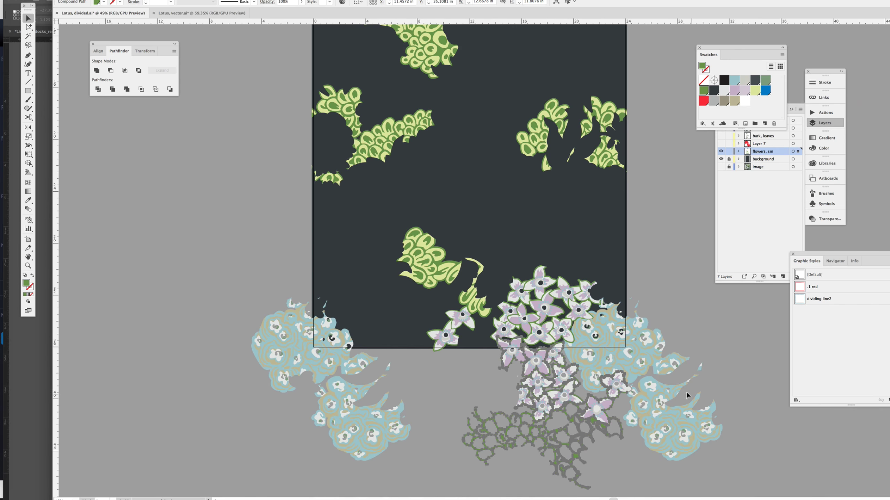
scroll(557, 420, "up", 5, "alt")
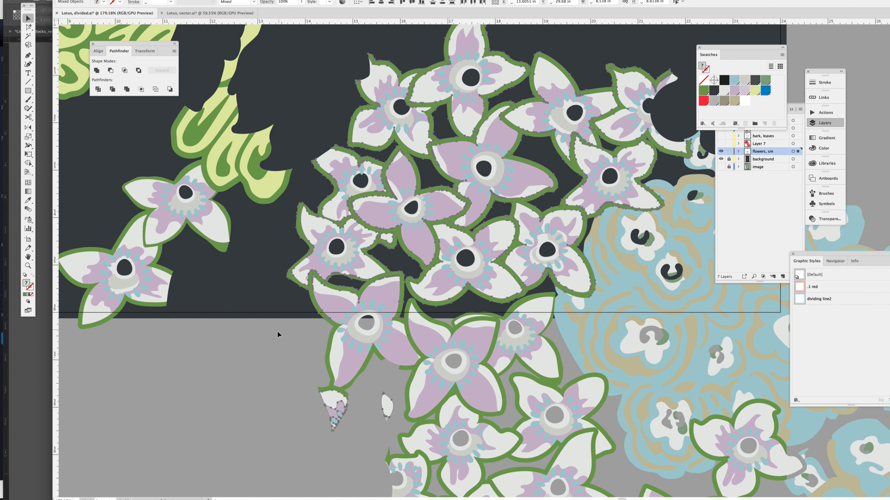
left_click(303, 299)
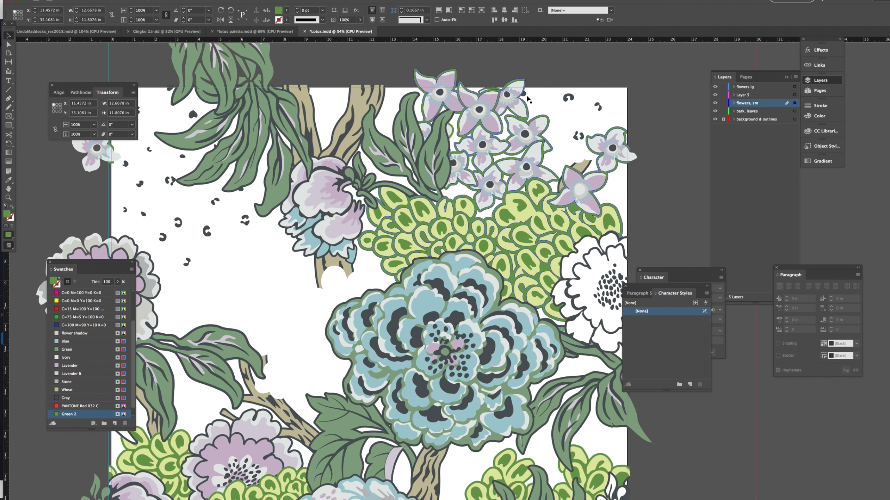
Step: Hide the bark, leaves layer and isolate Layer 5, leaving only the green outlines below the page
left_click(715, 111)
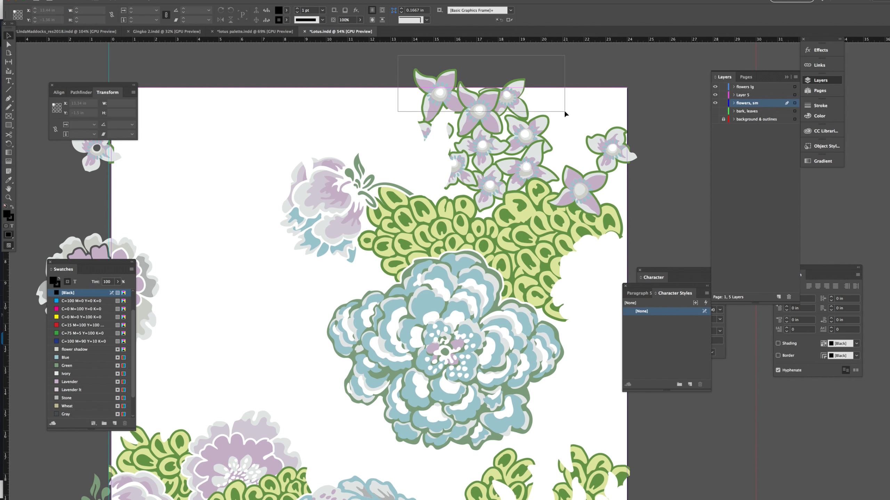
scroll(496, 169, "up", 5)
left_click(531, 175)
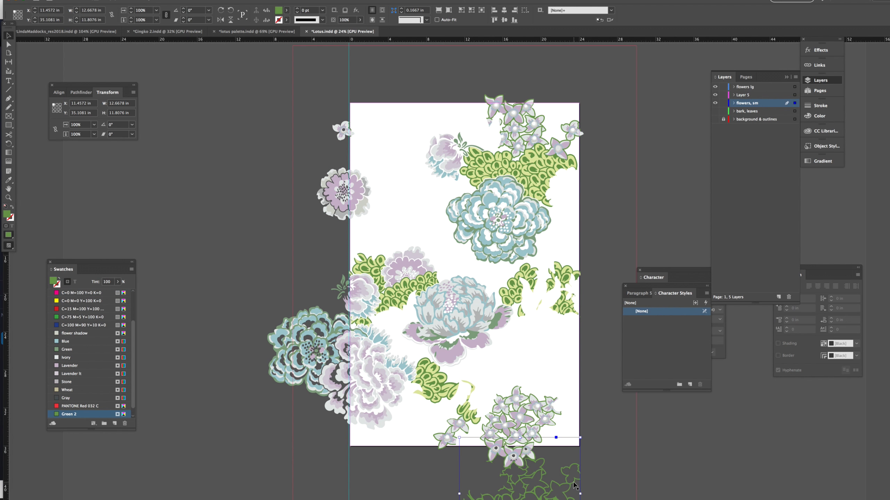
left_click(617, 422)
scroll(617, 421, "down", 1)
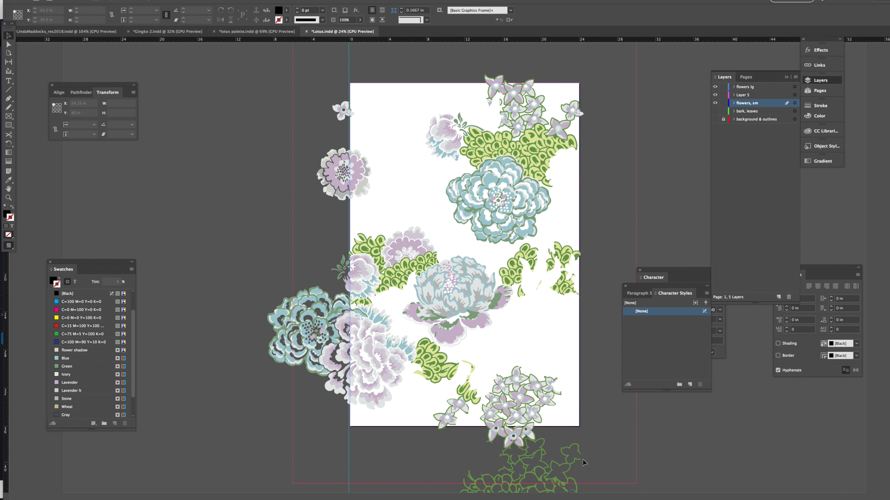
left_click(715, 94, "alt")
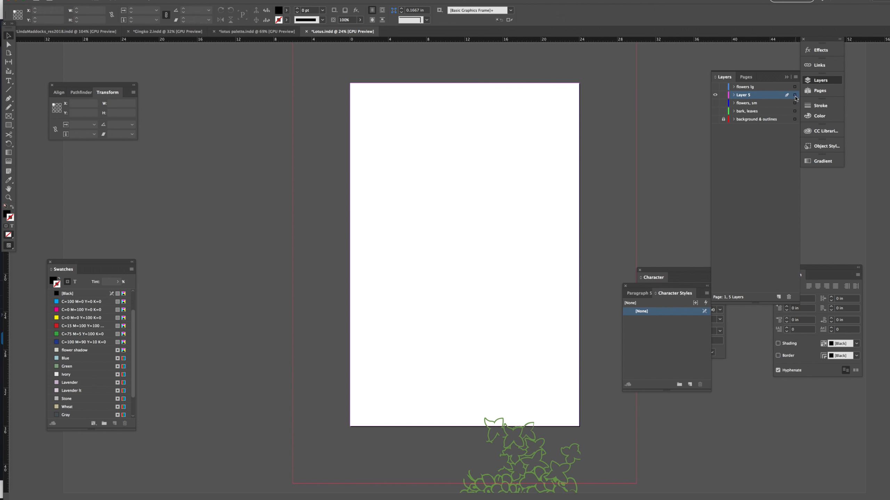
Step: Add a text frame containing the pasted 35.1081 in measurement at 60 pt
left_click_drag(398, 269, 427, 277)
key("ctrl+v")
key("Escape")
left_click(42, 279)
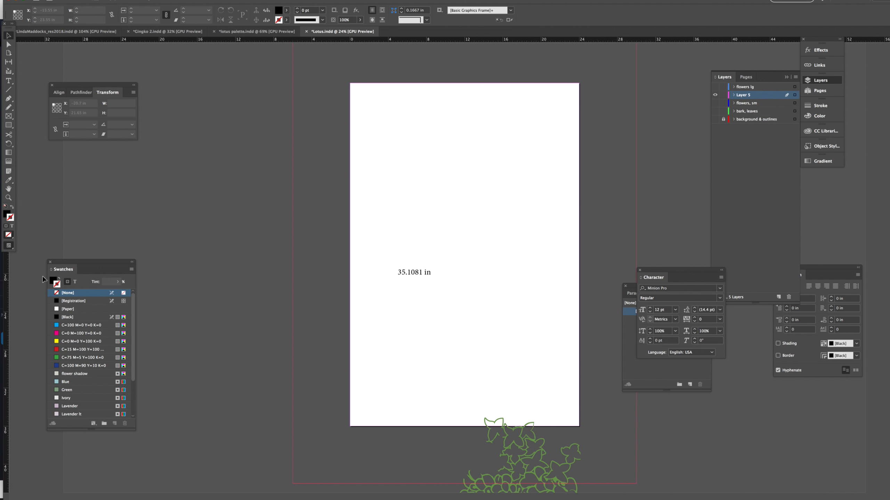
Step: Draw and delete a trial rectangle, then make all layers visible again
mouse_move(481, 472)
left_mouse_down()
mouse_move(645, 492)
mouse_move(593, 399)
left_mouse_up()
key("a")
key("Delete")
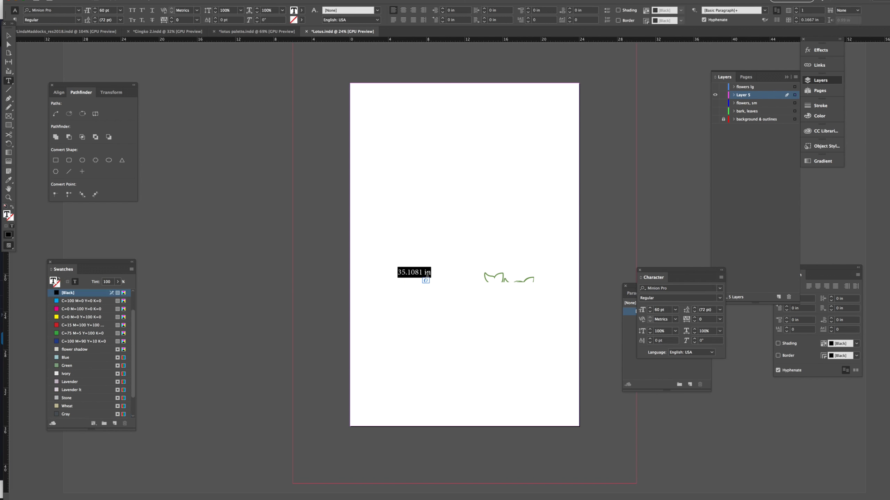
left_click(714, 95, "alt")
left_click(527, 424)
scroll(527, 424, "up", 5)
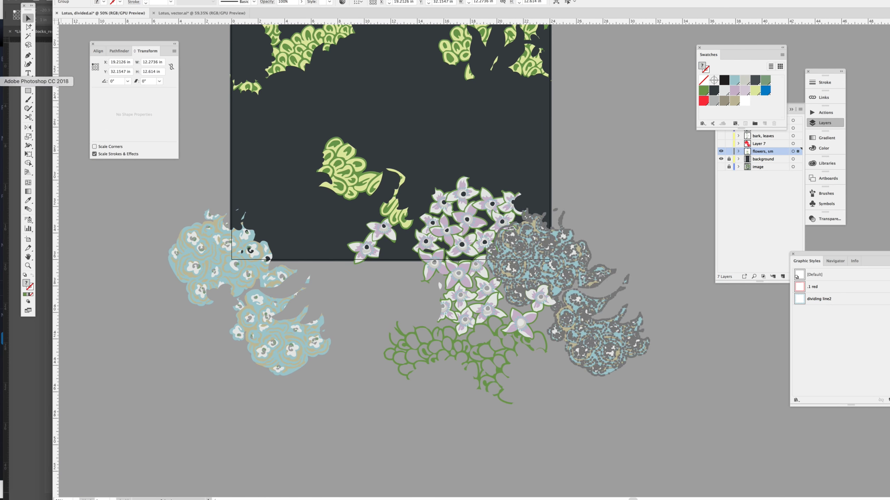
Step: Paste the flower art into InDesign, accept the EPS warning, and bring up Simplify
key("ctrl+v")
left_click(539, 266)
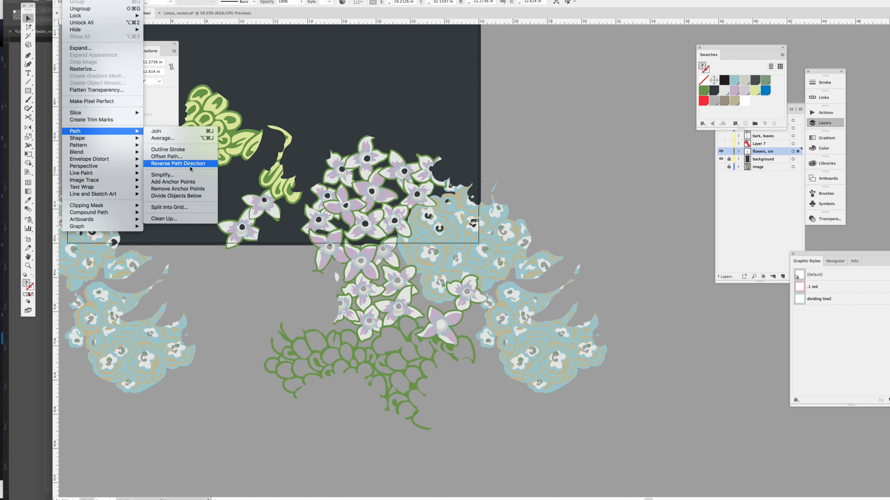
left_click(188, 165)
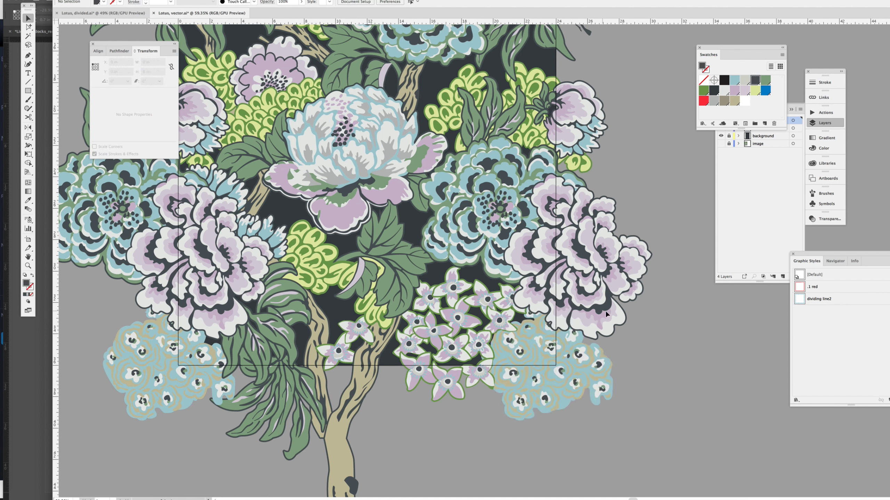
Step: Move the peony and small lilac flower groups onto the temp layer and hide main
left_click(536, 367)
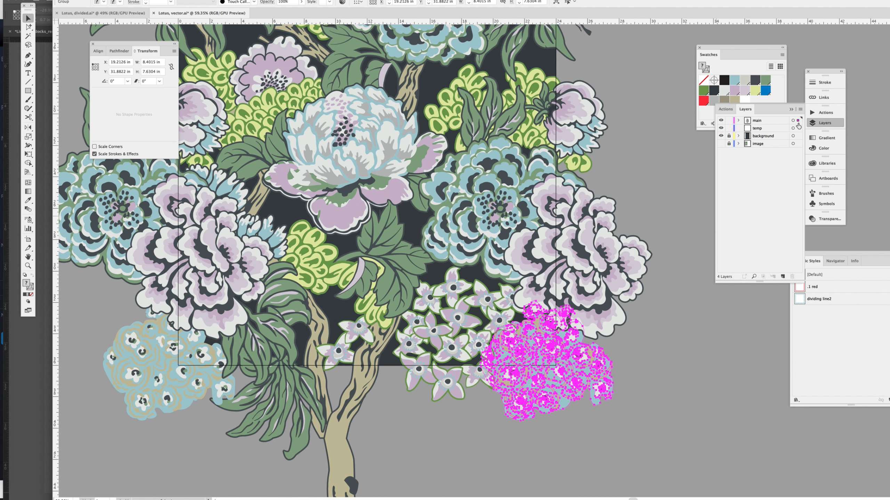
left_click(586, 248)
left_click(119, 51)
left_click(478, 344)
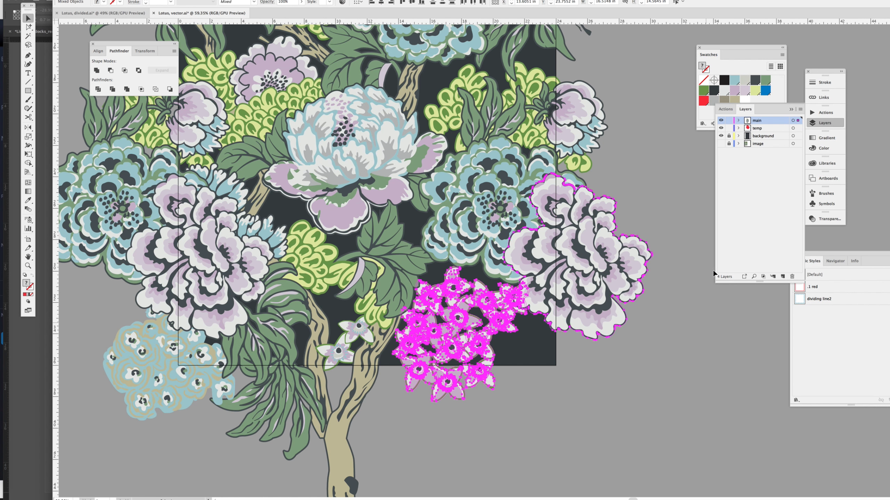
left_click_drag(797, 120, 797, 128)
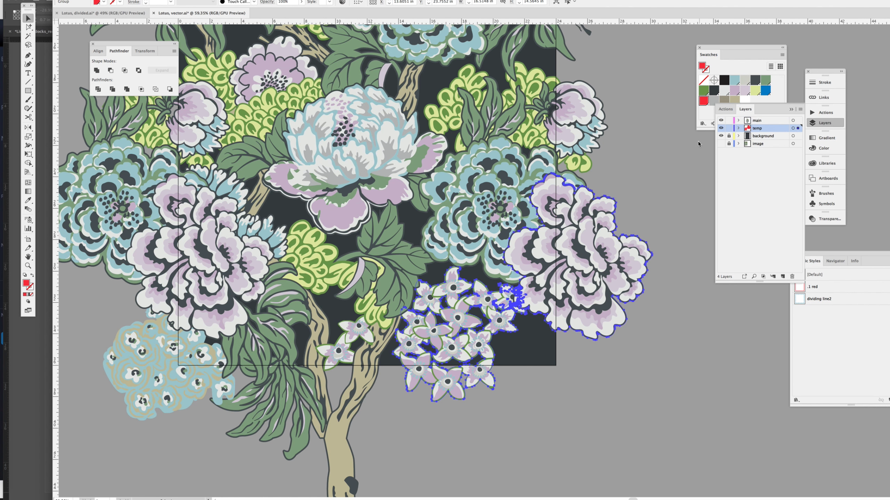
left_click(720, 120)
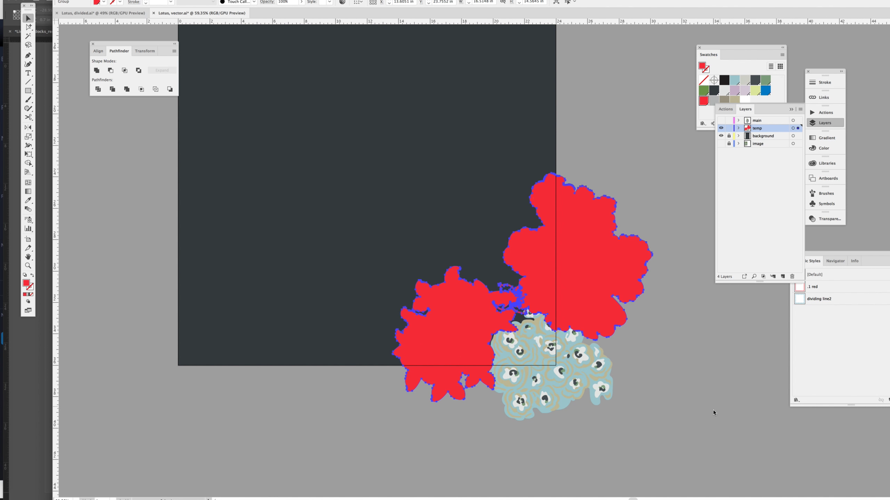
Step: Unite the left cluster into a solid red silhouette and show the saved actions list
key("a")
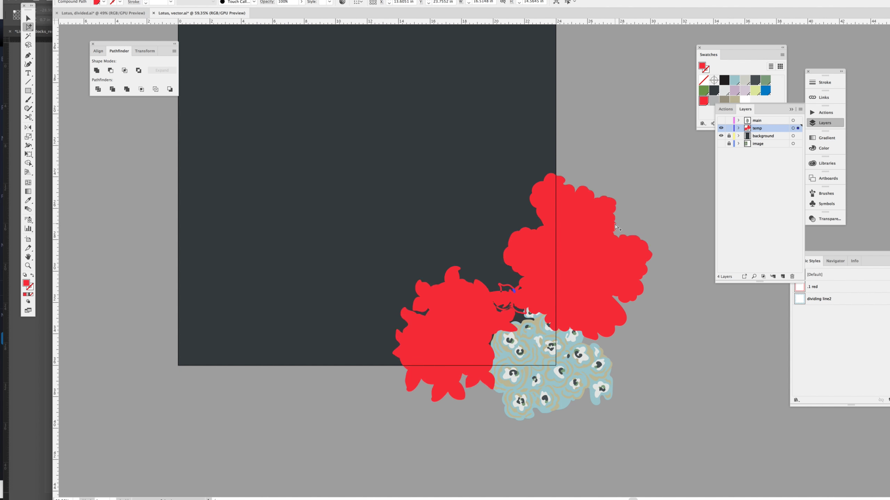
key("v")
left_click(512, 298)
left_click(819, 113)
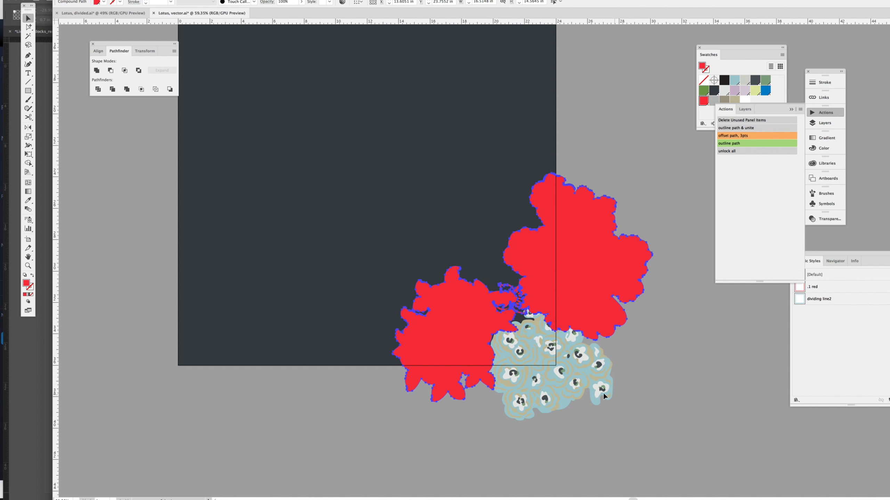